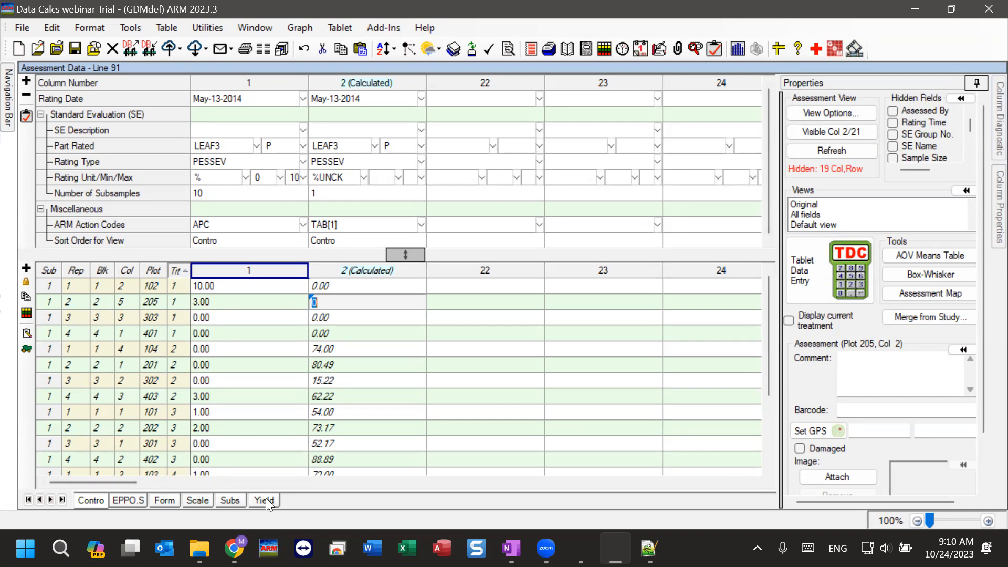
Step: Review the assessment view options for the column sort on Sort Order for View and the display of sort groups as tabs
{"action": "left_click", "coordinate": [805, 114]}
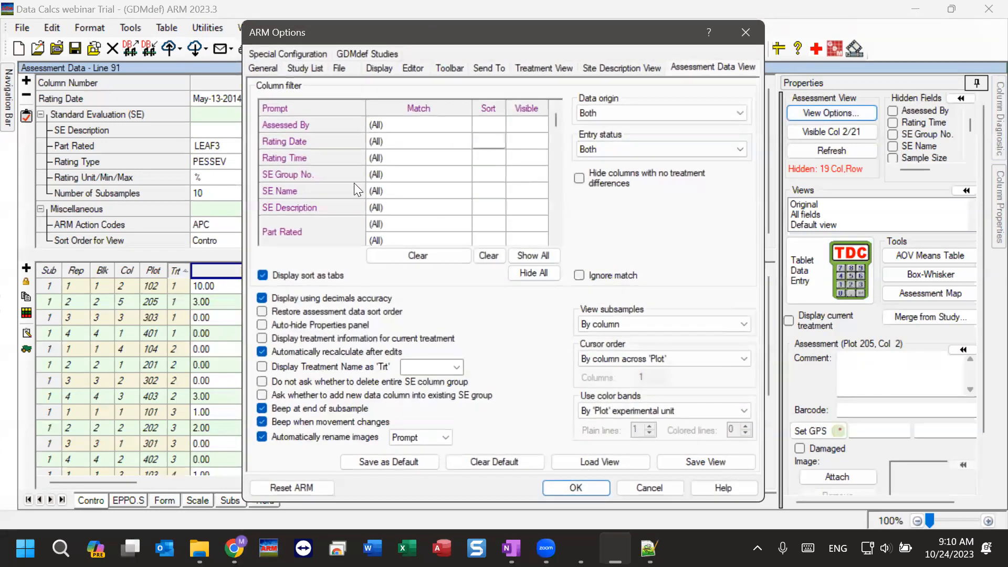
{"action": "left_click_drag", "start_coordinate": [557, 117], "coordinate": [564, 239]}
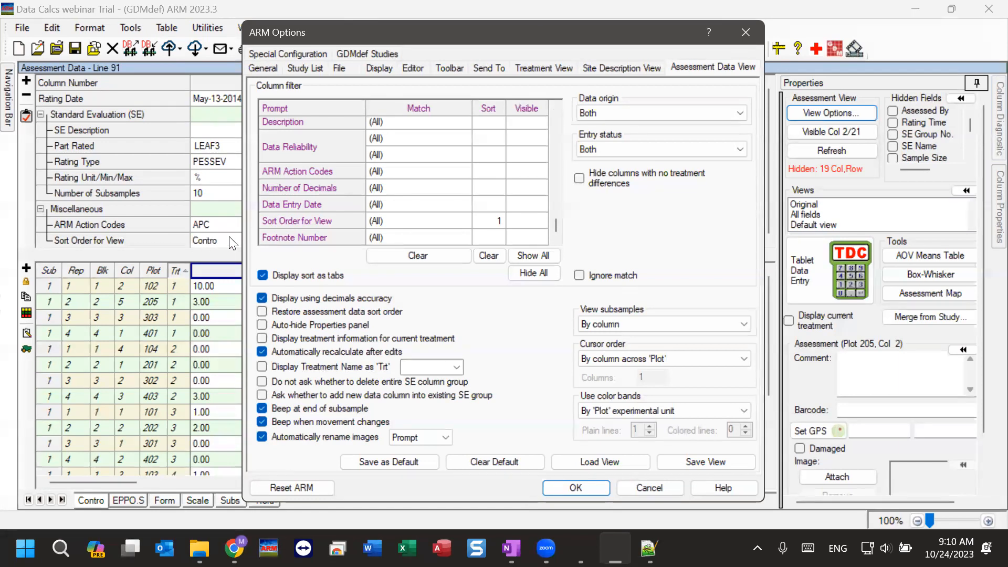
{"action": "left_click", "coordinate": [487, 226]}
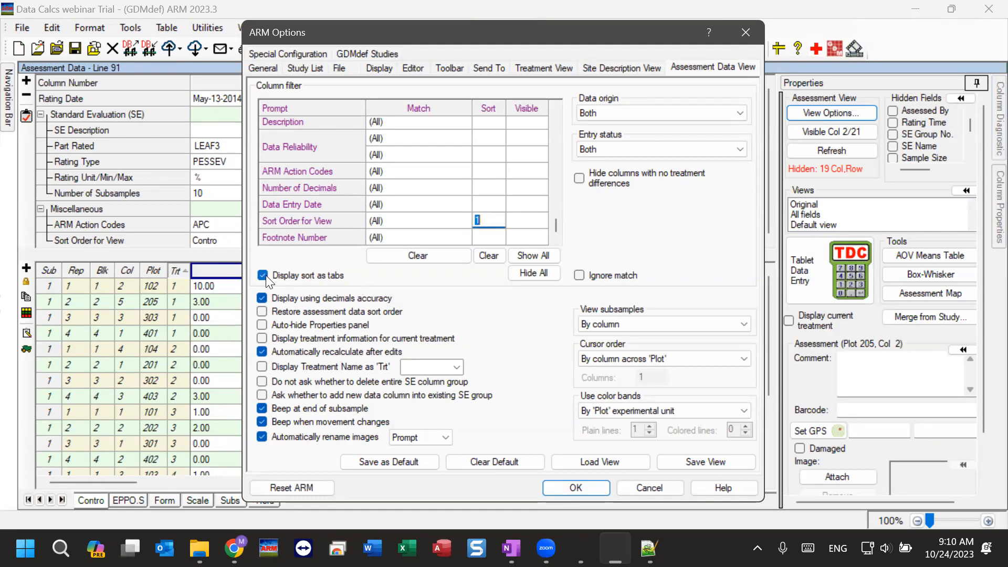
{"action": "mouse_move", "coordinate": [274, 273]}
{"action": "left_click", "coordinate": [577, 488]}
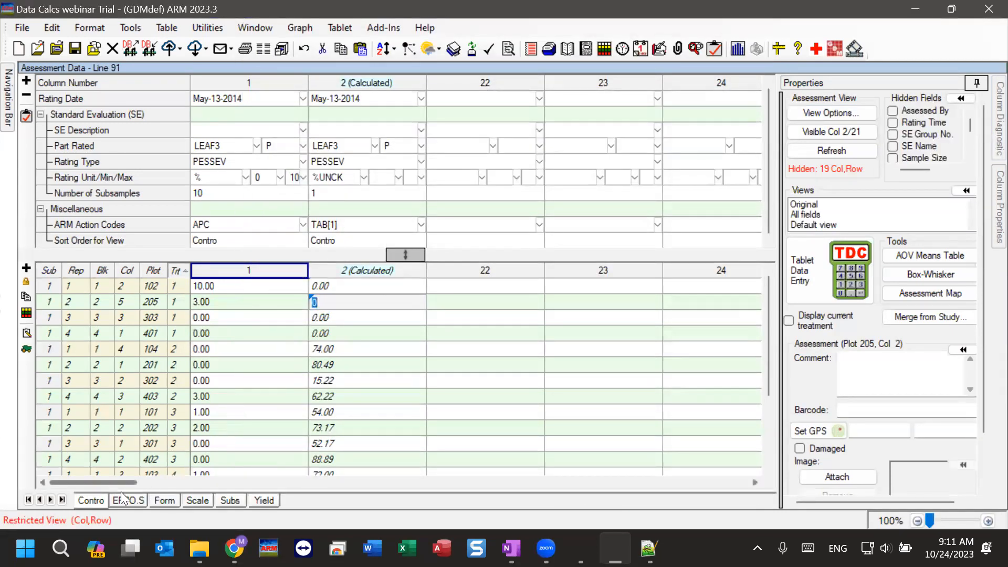
Step: Compare the EPPO.S view with the Contro view, then inspect the rating type, subsample entries and calculated column in Contro
{"action": "left_click", "coordinate": [126, 498]}
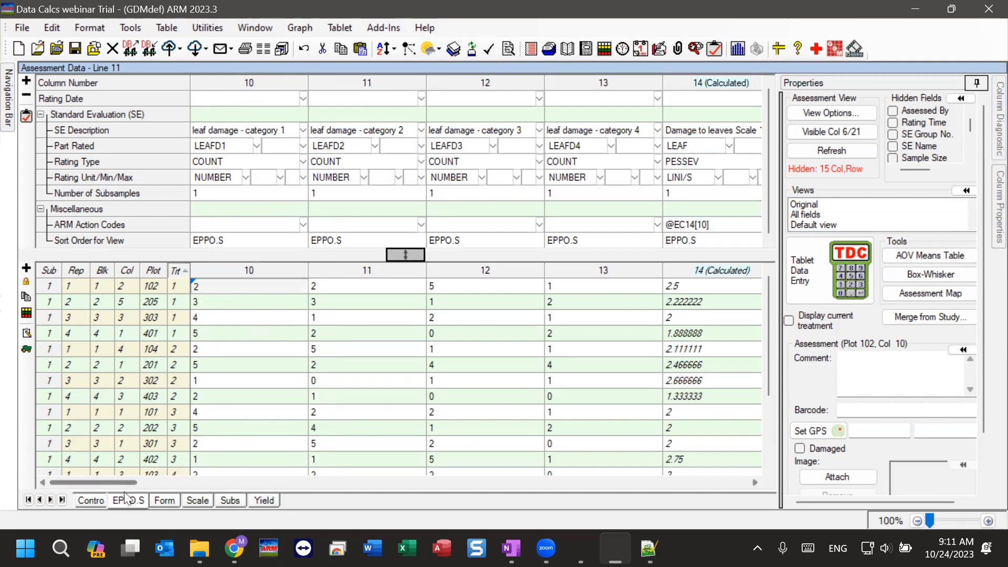
{"action": "left_click", "coordinate": [97, 502]}
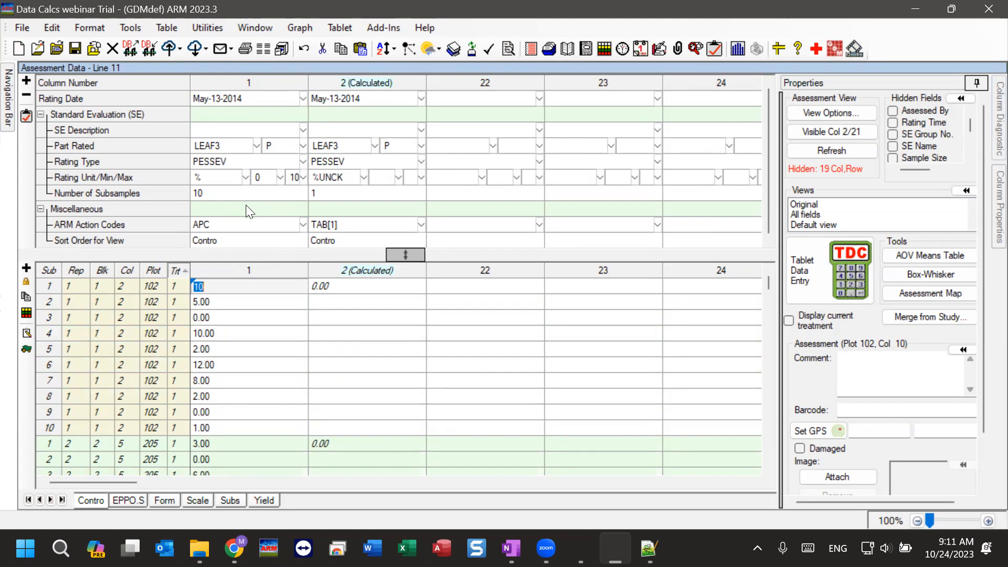
{"action": "left_click", "coordinate": [219, 162]}
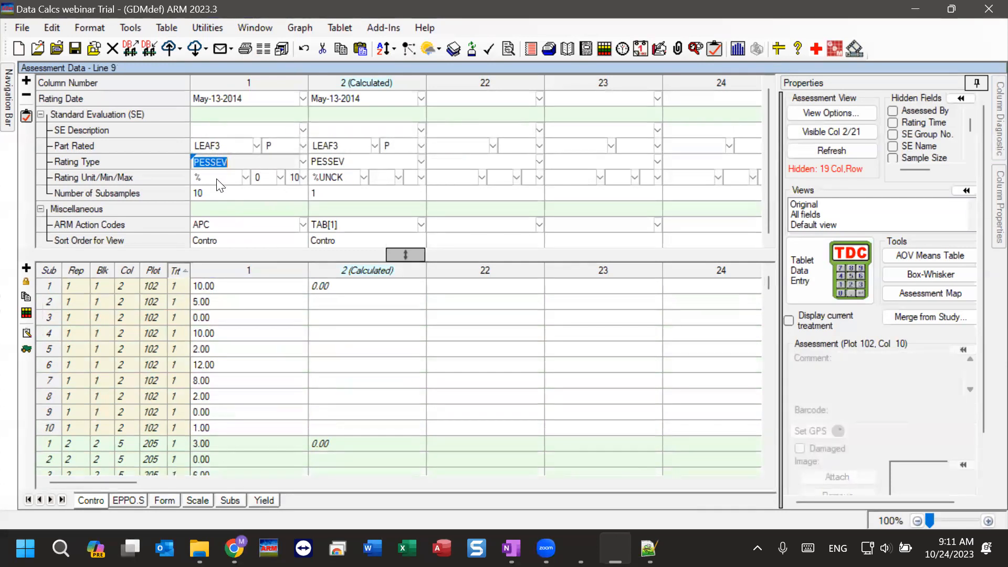
{"action": "left_click", "coordinate": [218, 339]}
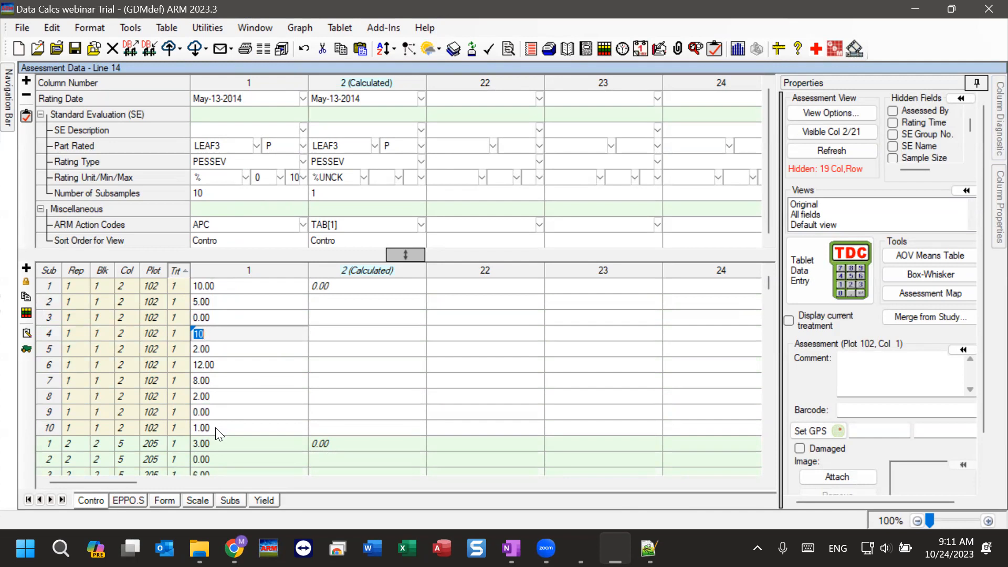
{"action": "left_click", "coordinate": [356, 293]}
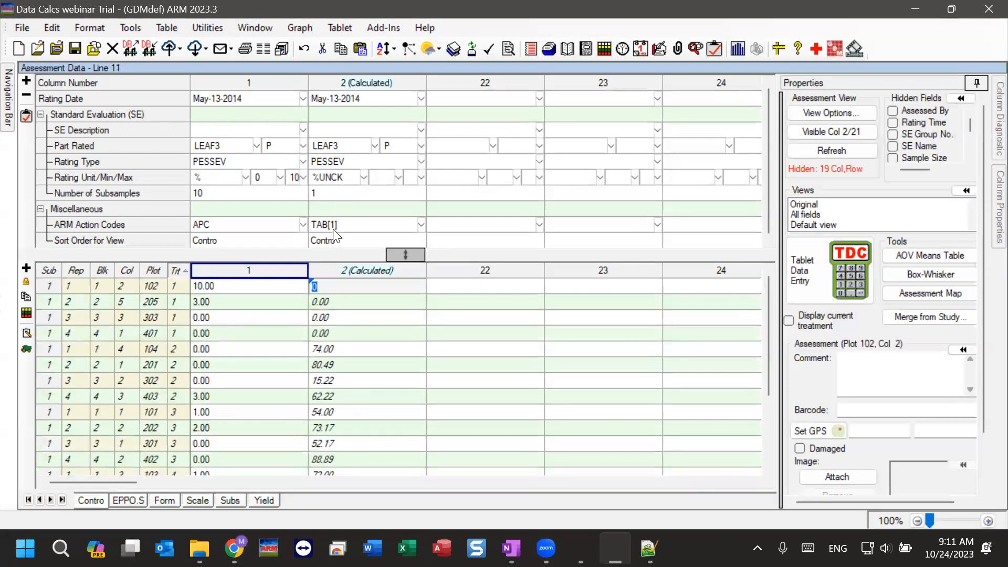
Step: Look up the Abbott transformation TAB[n] among the ARM action codes for column 2, leaving the column's code as it is
{"action": "left_click", "coordinate": [315, 226]}
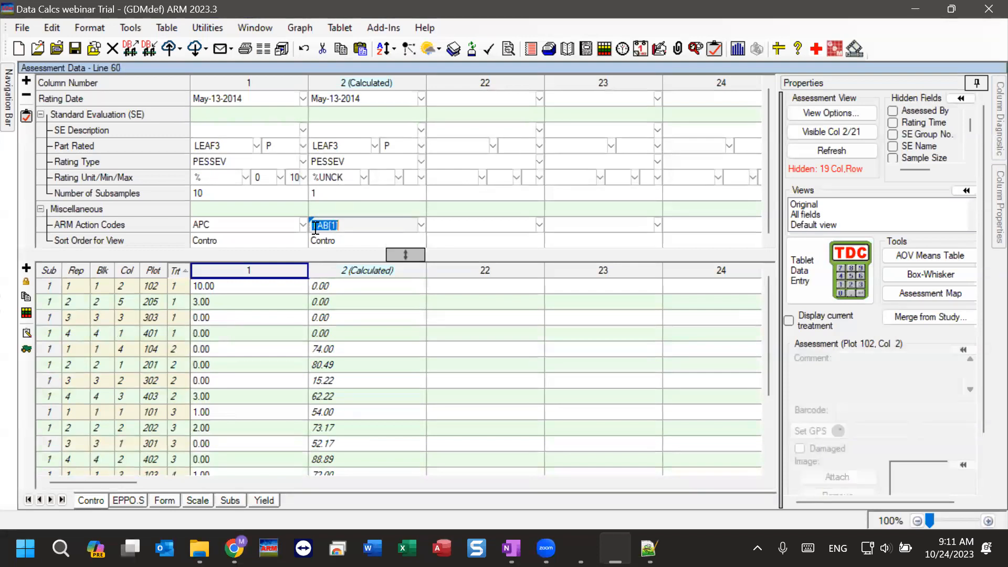
{"action": "left_click", "coordinate": [422, 225]}
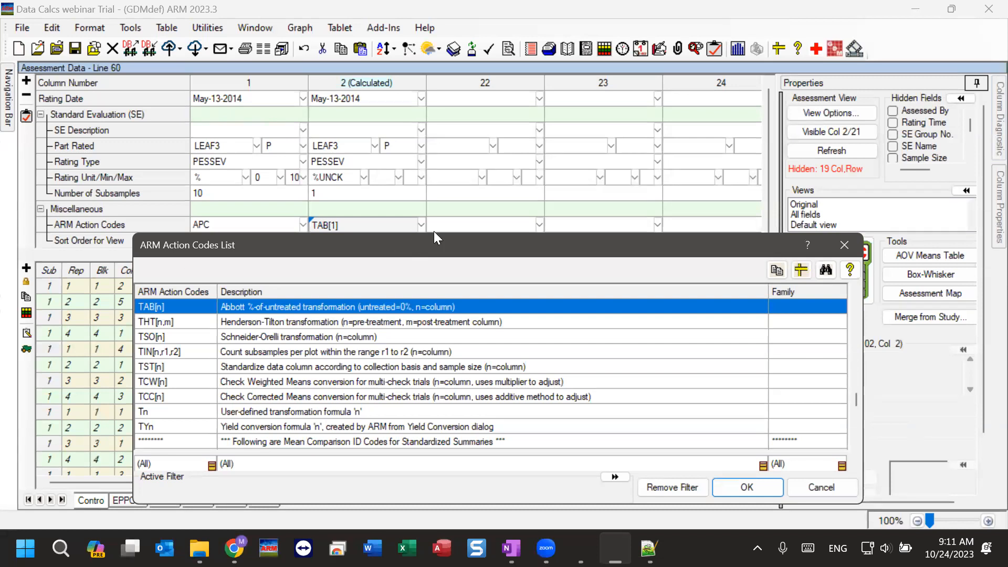
{"action": "left_click_drag", "start_coordinate": [433, 234], "coordinate": [431, 66]}
{"action": "key", "text": "Up"}
{"action": "key", "text": "Up"}
{"action": "key", "text": "Up"}
{"action": "key", "text": "Up"}
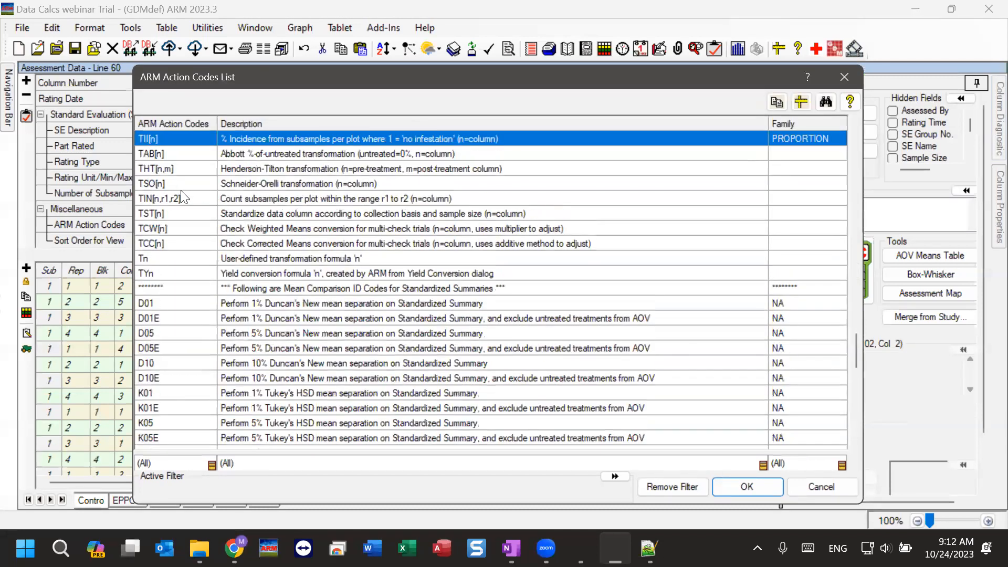
{"action": "key", "text": "Up"}
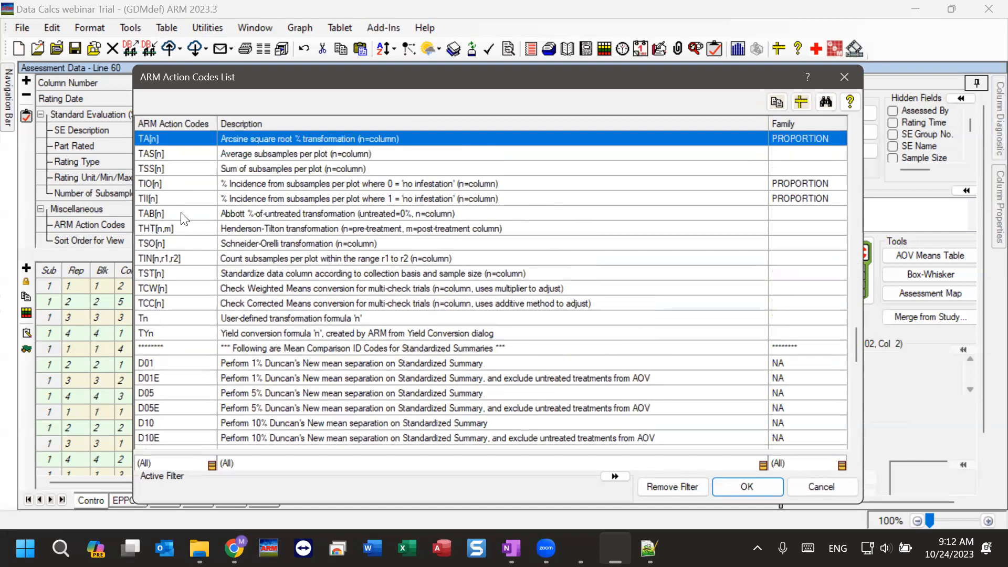
{"action": "left_click", "coordinate": [176, 213]}
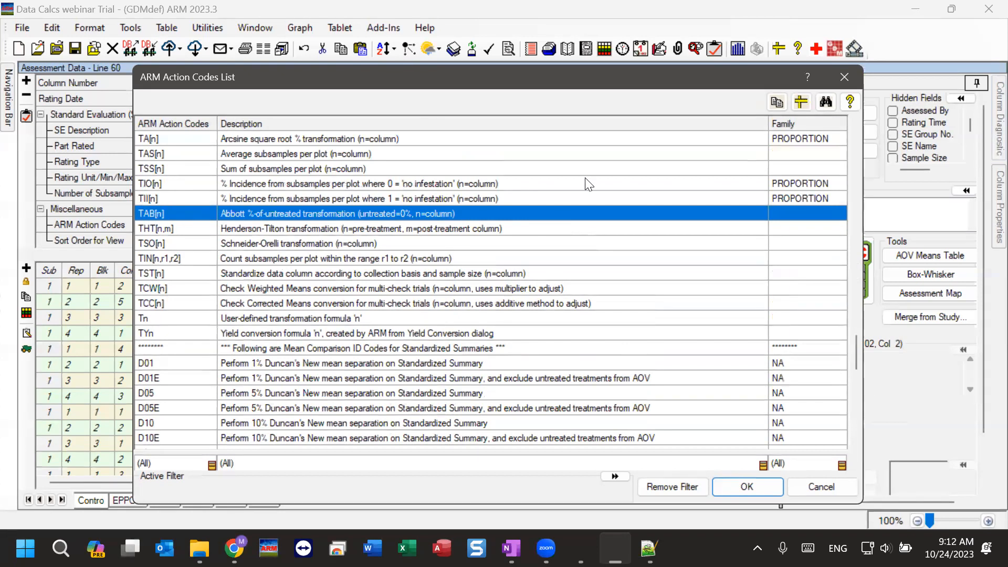
{"action": "left_click", "coordinate": [845, 75]}
Step: Examine column 2's action code and its calculated values for the untreated plots of treatment 1
{"action": "left_click", "coordinate": [337, 226]}
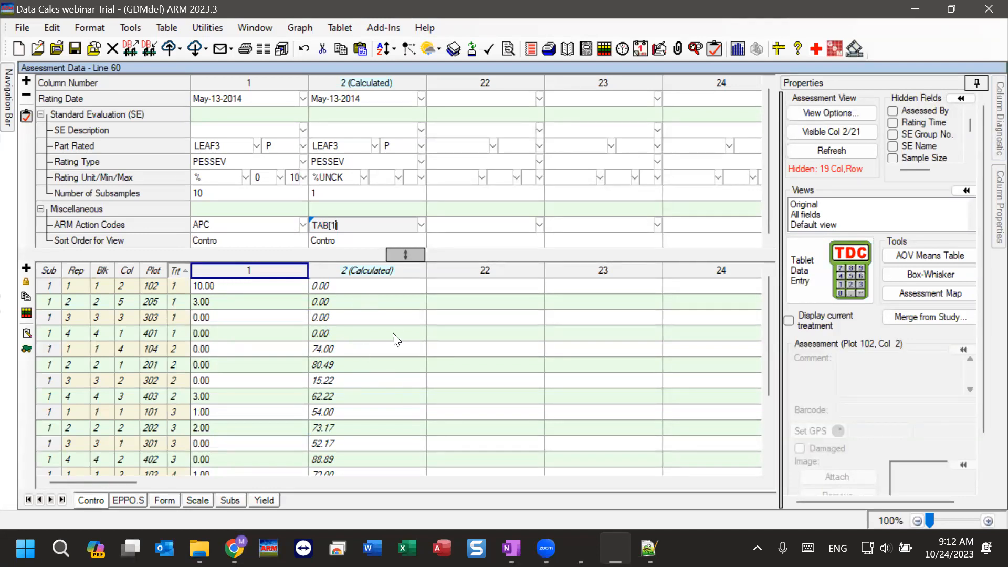
{"action": "left_click", "coordinate": [372, 306]}
{"action": "left_click", "coordinate": [360, 332]}
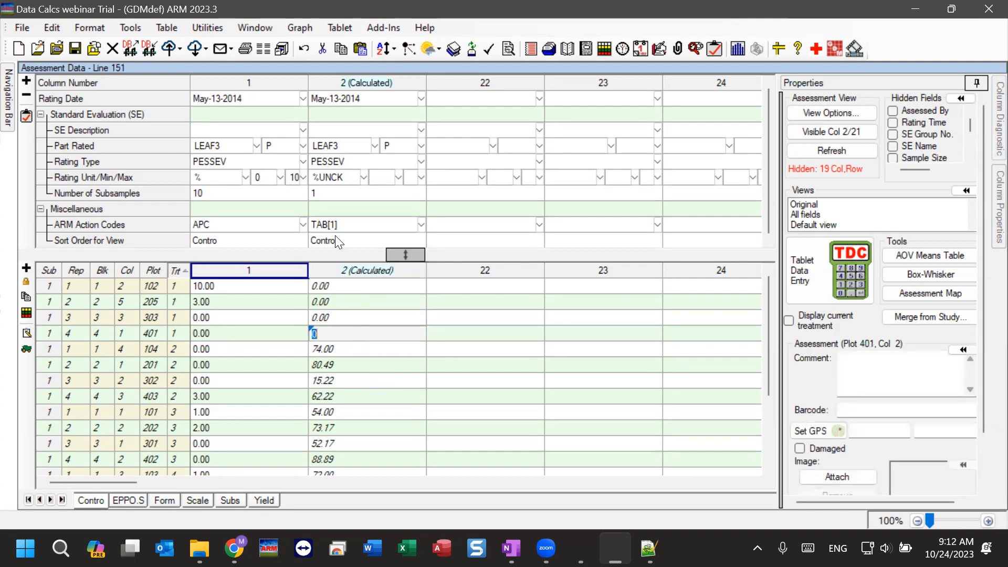
{"action": "left_click", "coordinate": [339, 288]}
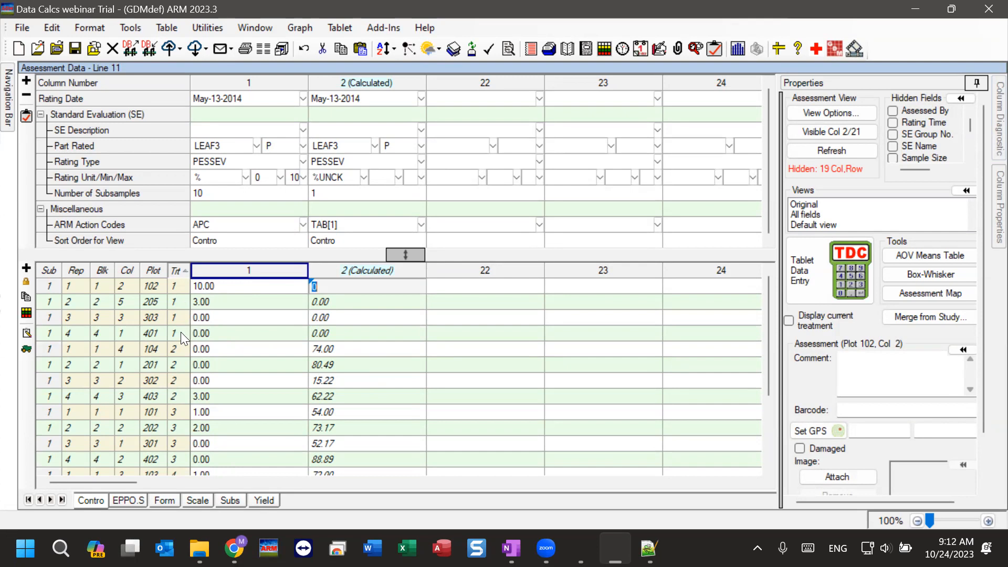
{"action": "left_click", "coordinate": [357, 302]}
{"action": "left_click", "coordinate": [362, 318]}
{"action": "left_click", "coordinate": [367, 331]}
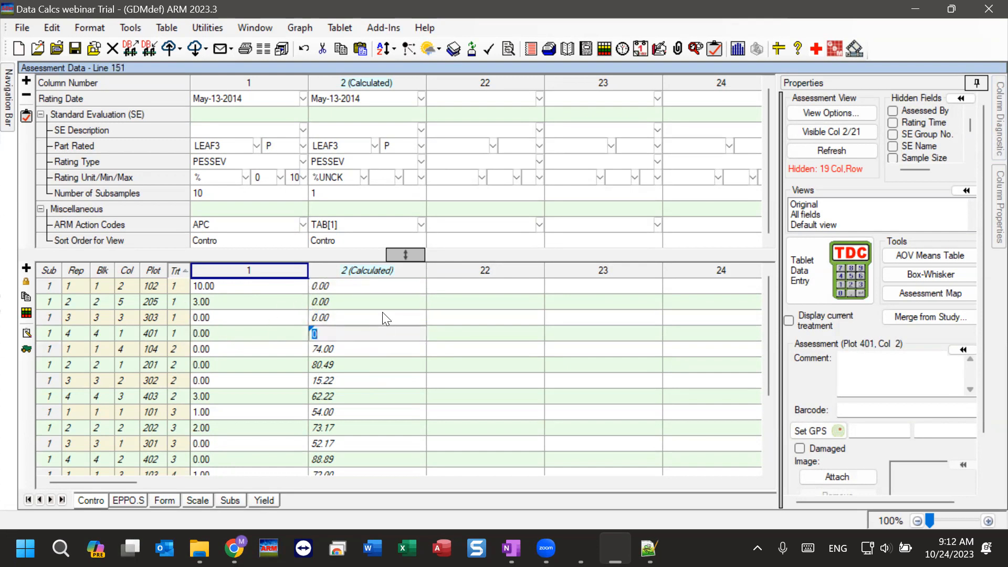
Step: Inspect column 2's calculated values for the treated plots 104, 201, 403 and 101
{"action": "left_click", "coordinate": [377, 349]}
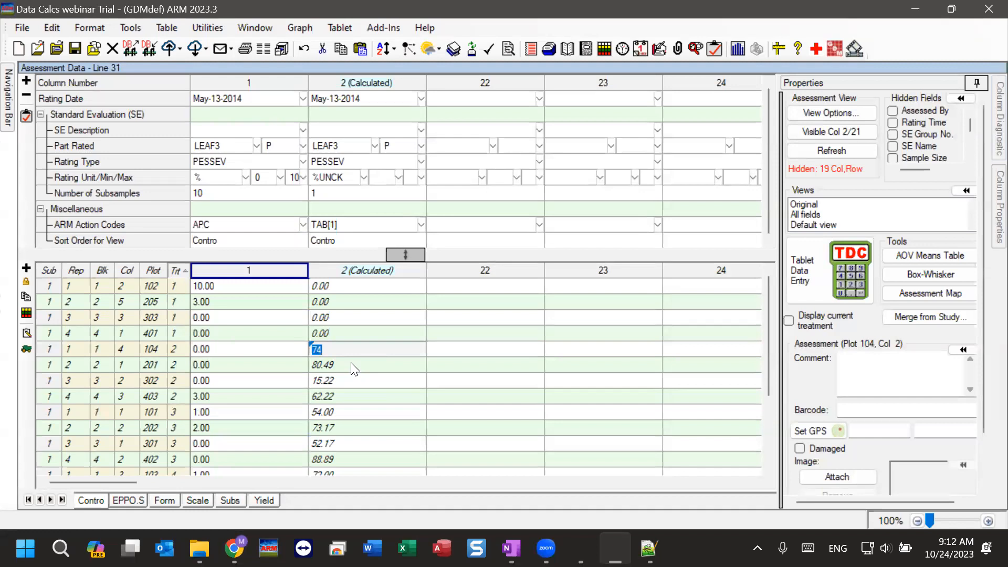
{"action": "left_click", "coordinate": [367, 368]}
{"action": "left_click", "coordinate": [364, 396]}
{"action": "left_click", "coordinate": [364, 412]}
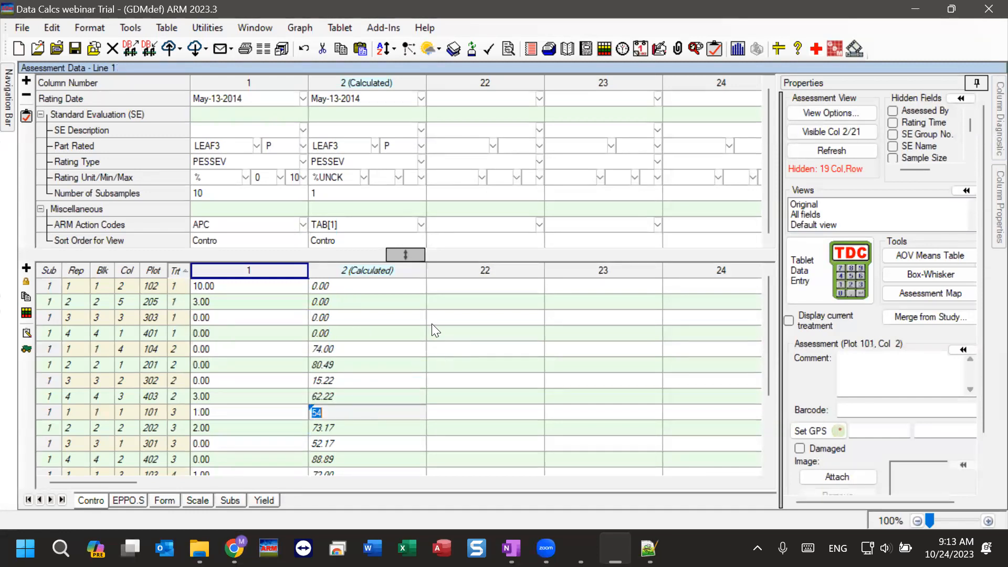
Step: Compare the column 1 subsamples and calculated value of plot 104 with those of untreated plot 102
{"action": "left_click", "coordinate": [330, 349]}
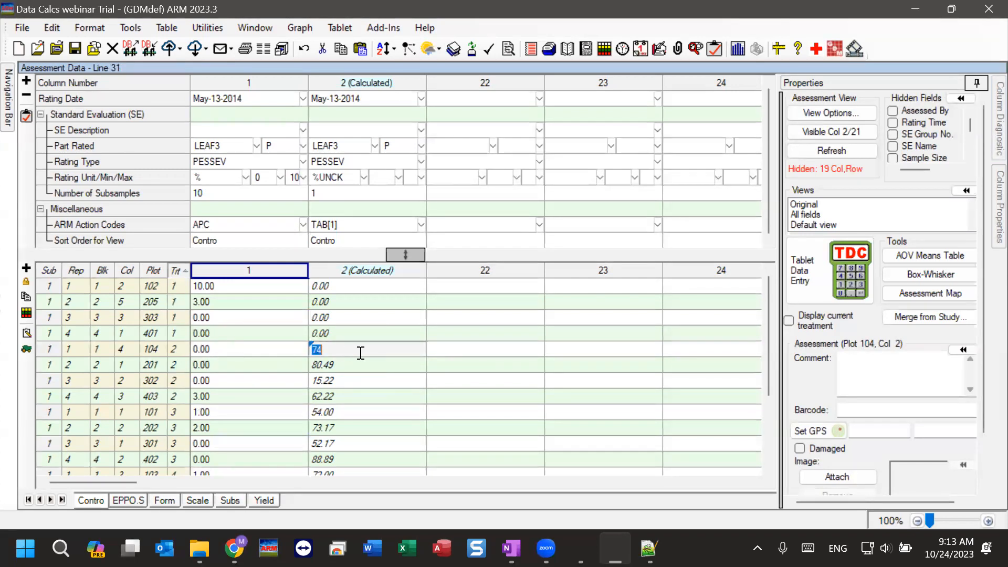
{"action": "left_click", "coordinate": [211, 348]}
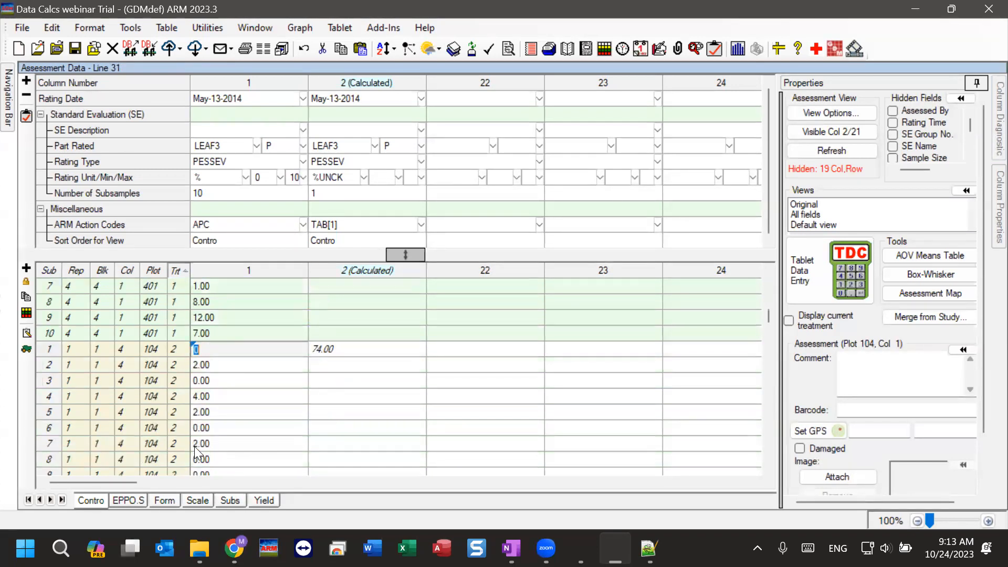
{"action": "scroll", "coordinate": [208, 397], "scroll_direction": "down", "scroll_amount": 1}
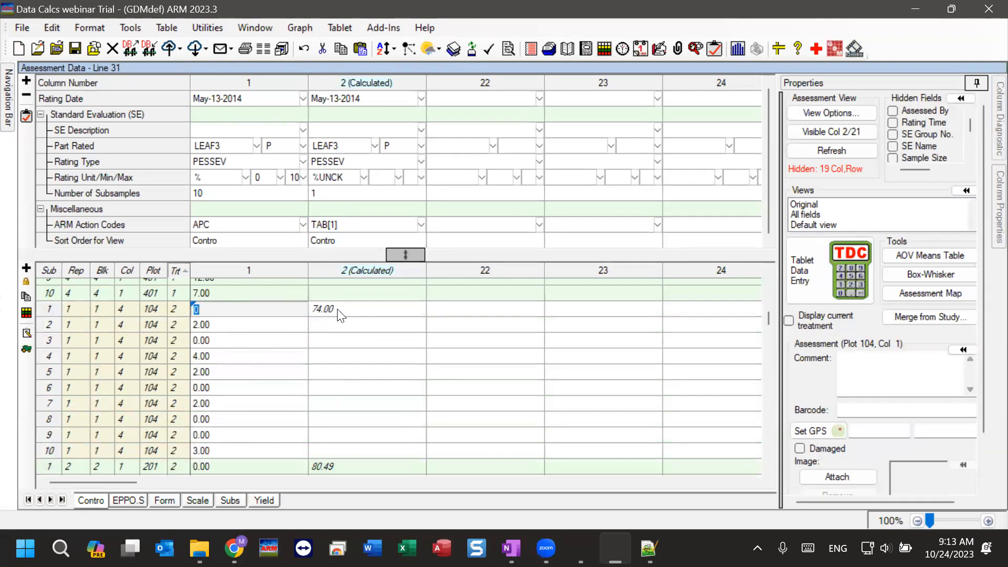
{"action": "scroll", "coordinate": [338, 331], "scroll_direction": "up", "scroll_amount": 10}
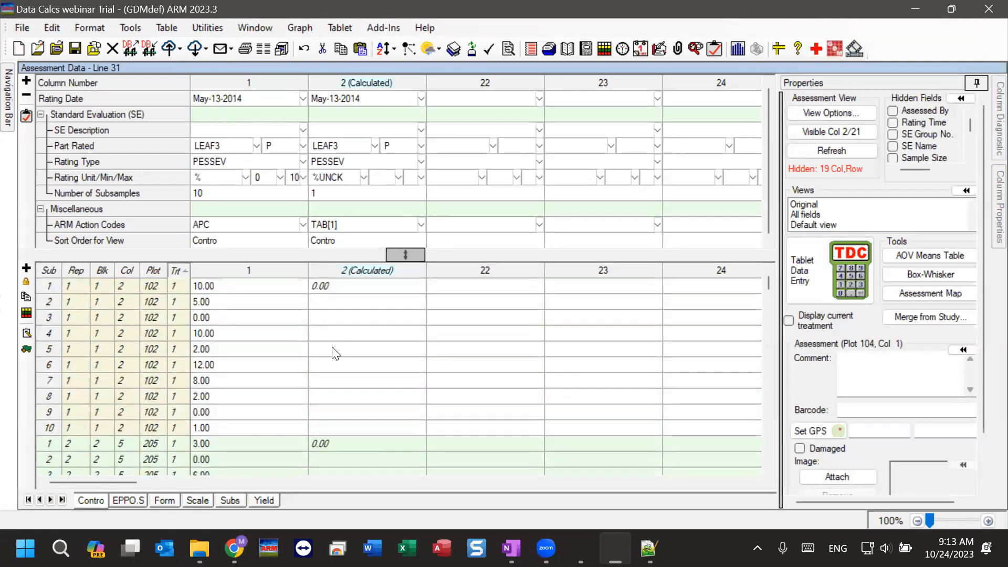
{"action": "left_click", "coordinate": [226, 287]}
{"action": "left_click", "coordinate": [387, 284]}
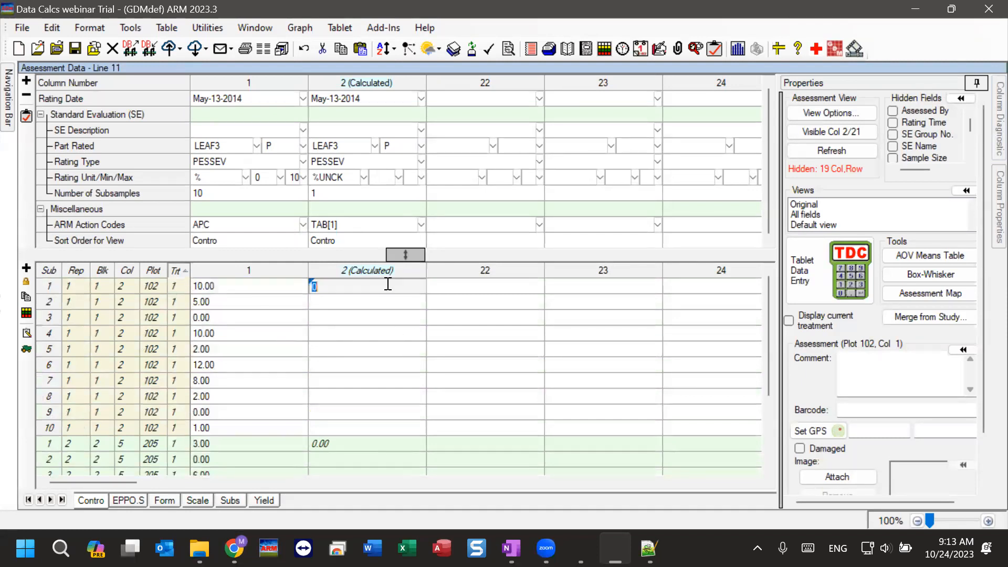
Step: Look up the description of column 1's APC action code and close the code list without changing it
{"action": "left_click", "coordinate": [197, 225]}
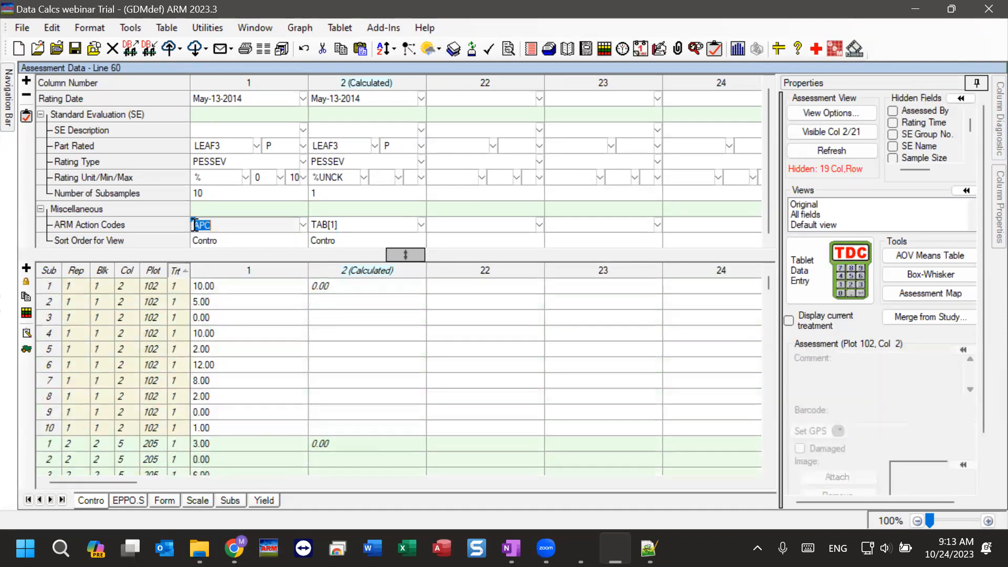
{"action": "left_click", "coordinate": [303, 225]}
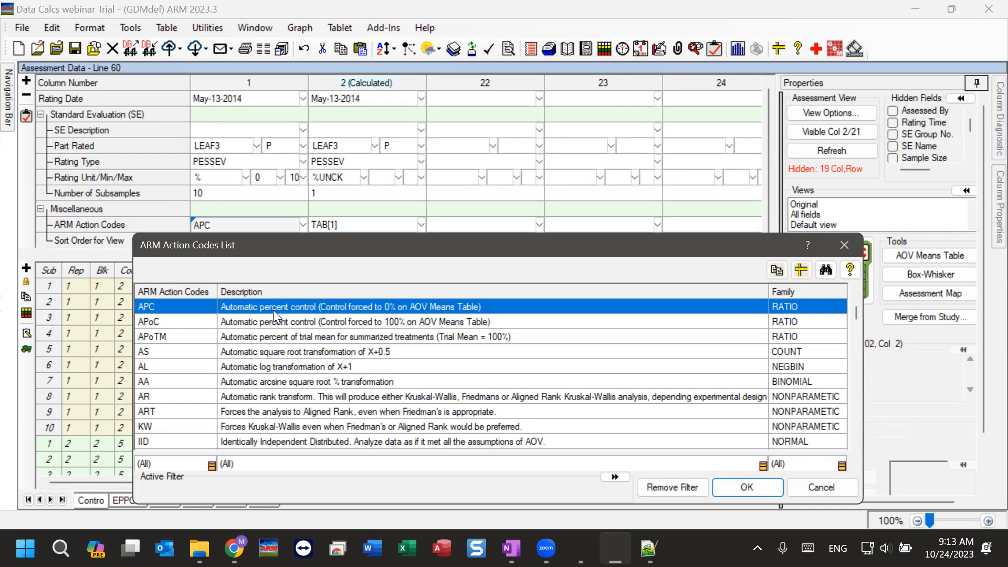
{"action": "left_click", "coordinate": [856, 244]}
Step: Set the AOV Means Table report to use the assessment data columns of the current view and preview the report
{"action": "left_click", "coordinate": [243, 48]}
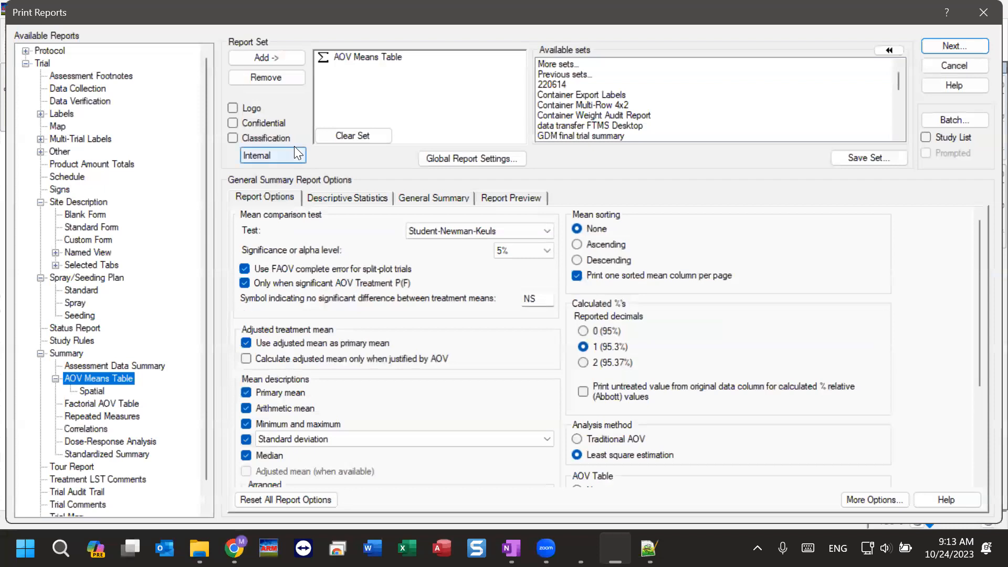
{"action": "left_click", "coordinate": [344, 55]}
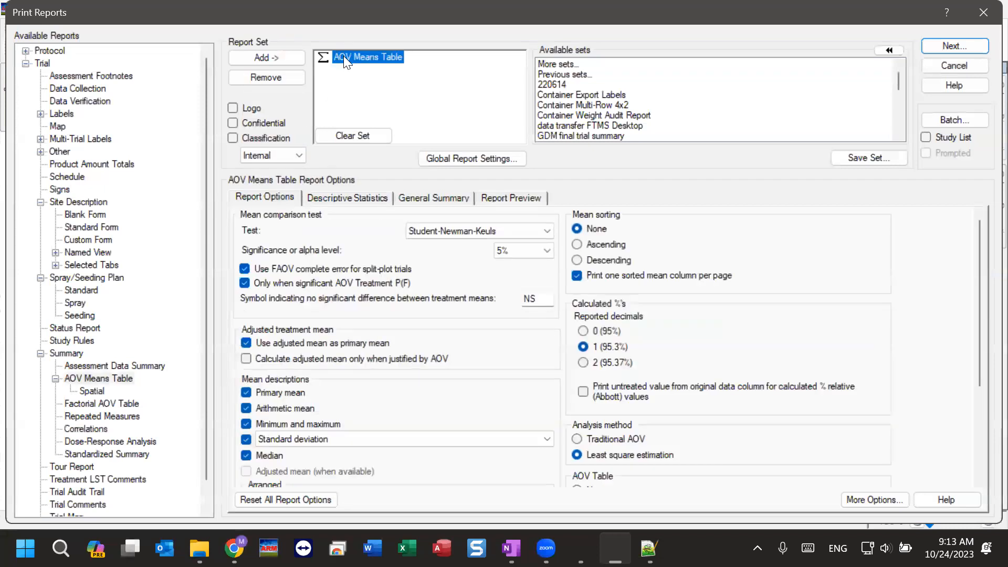
{"action": "left_click", "coordinate": [442, 202]}
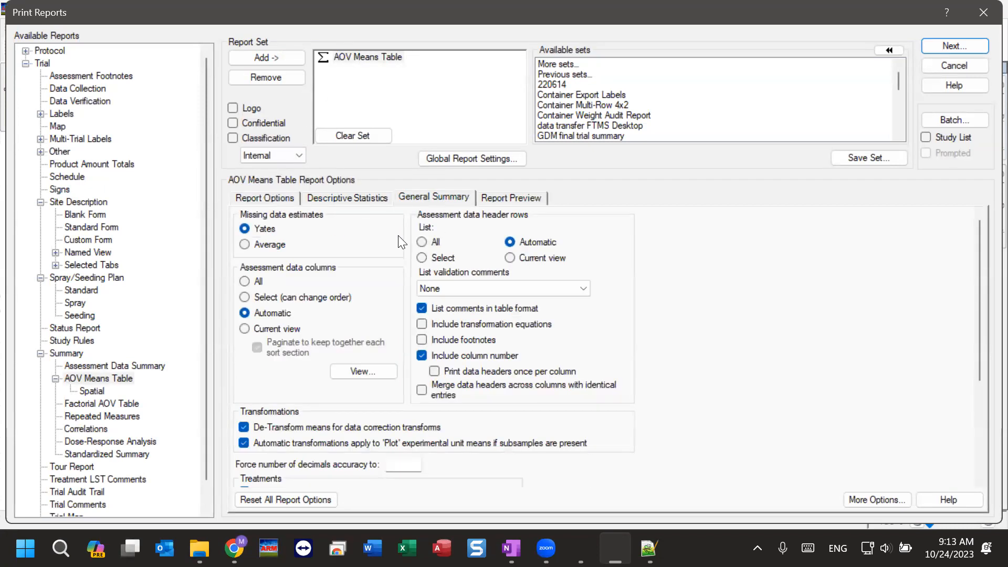
{"action": "left_click", "coordinate": [264, 328]}
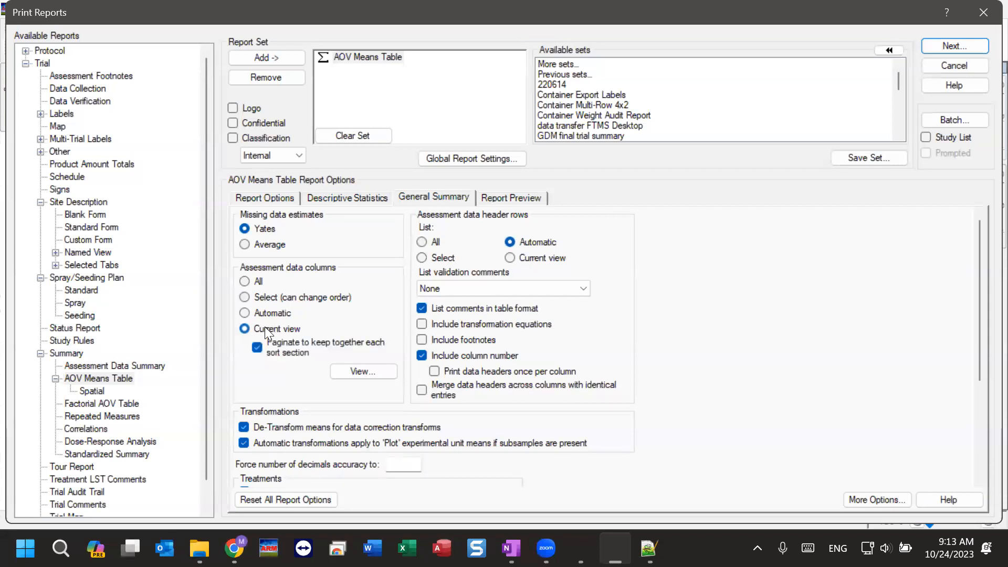
{"action": "left_click", "coordinate": [510, 199]}
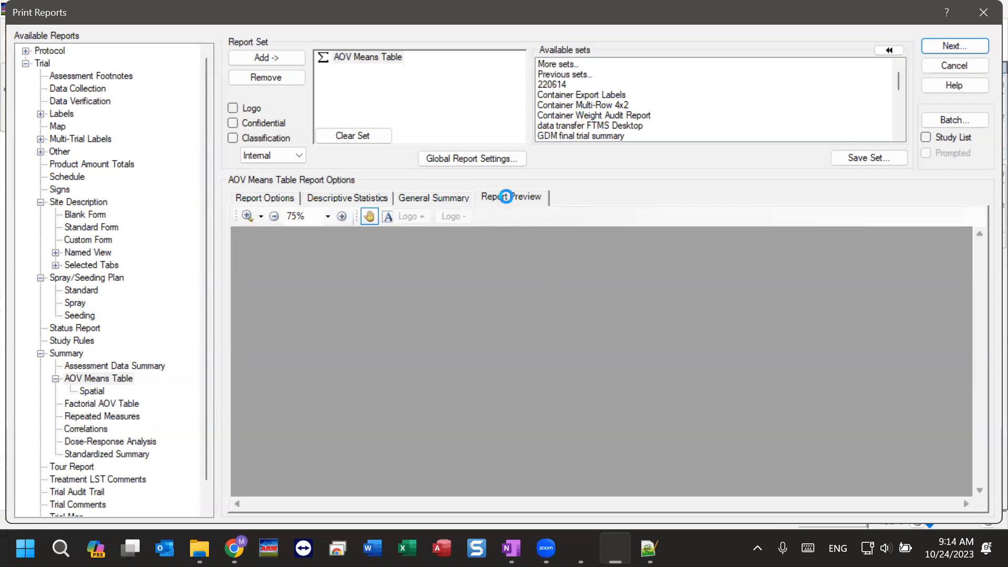
{"action": "left_click_drag", "start_coordinate": [511, 431], "coordinate": [515, 362]}
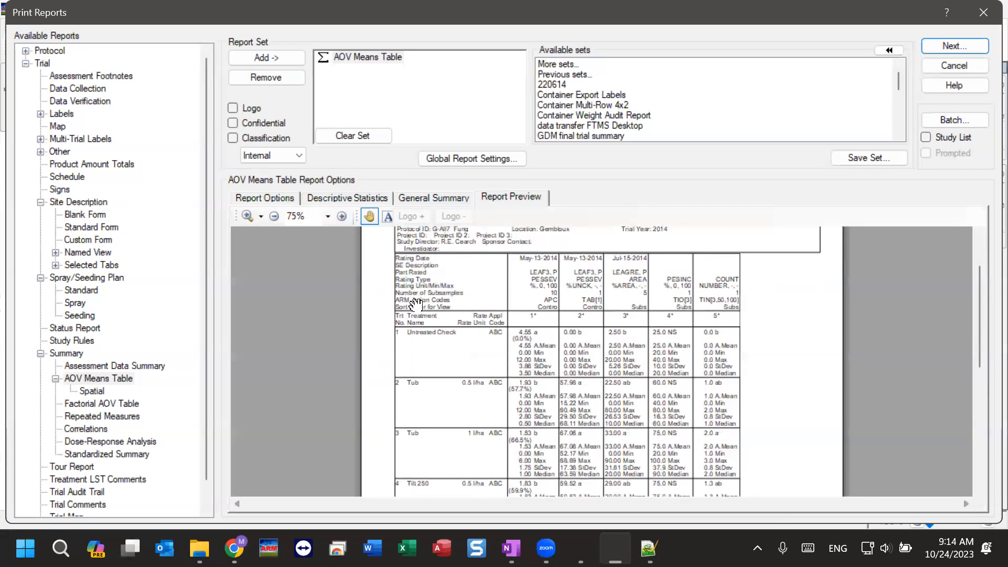
Step: Exclude the arithmetic mean, minimum and maximum, standard deviation and median from the AOV Means Table's mean descriptions
{"action": "left_click", "coordinate": [251, 198]}
{"action": "left_click", "coordinate": [285, 408]}
{"action": "left_click", "coordinate": [284, 422]}
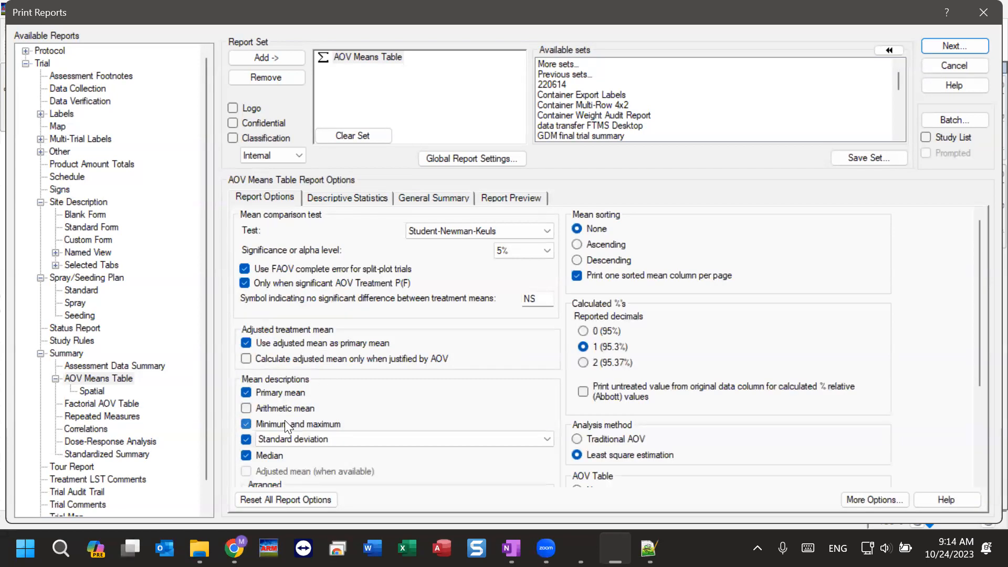
{"action": "left_click", "coordinate": [247, 439]}
{"action": "left_click", "coordinate": [246, 456]}
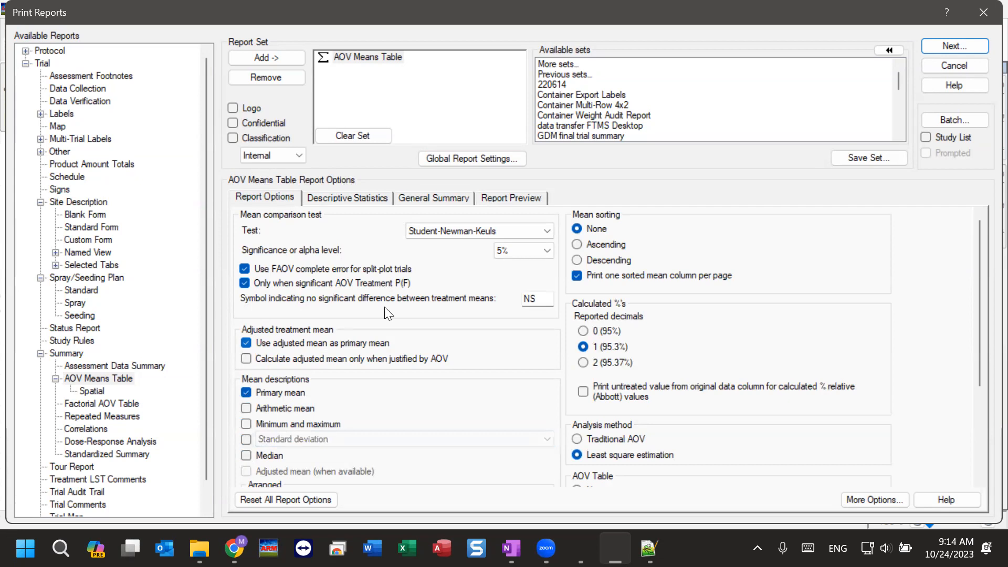
Step: Preview the AOV Means Table and examine column 1's treatment means with their APC percentages before closing the report dialog
{"action": "left_click", "coordinate": [519, 200]}
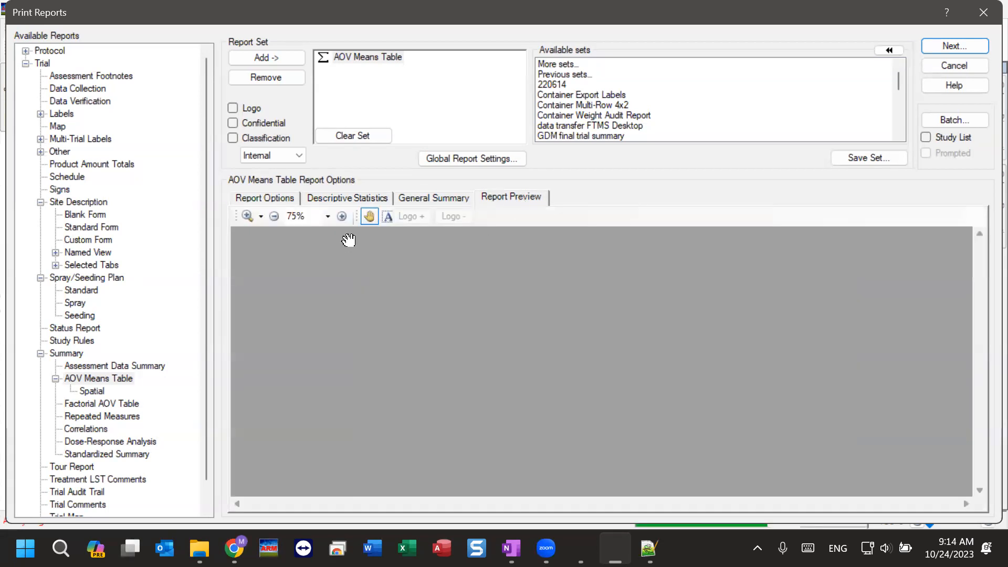
{"action": "left_click", "coordinate": [342, 217]}
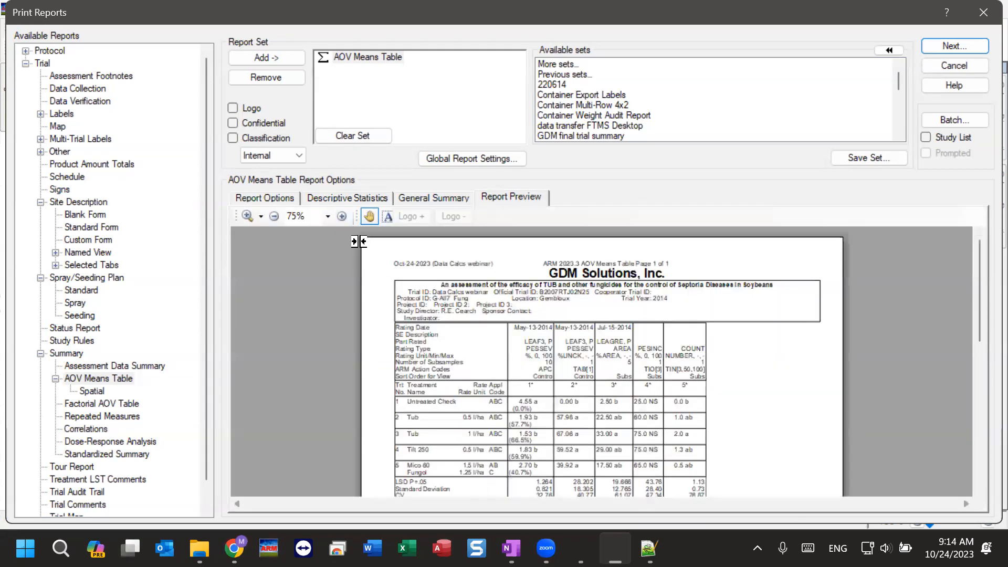
{"action": "left_click", "coordinate": [341, 215]}
{"action": "left_click", "coordinate": [340, 215]}
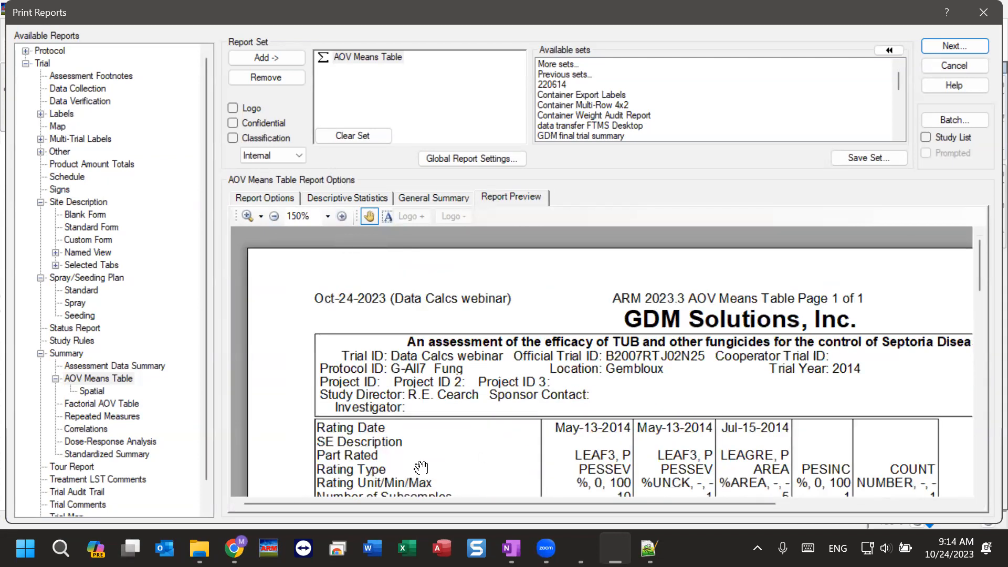
{"action": "left_click_drag", "start_coordinate": [423, 430], "coordinate": [420, 319]}
{"action": "left_click_drag", "start_coordinate": [527, 441], "coordinate": [539, 281]}
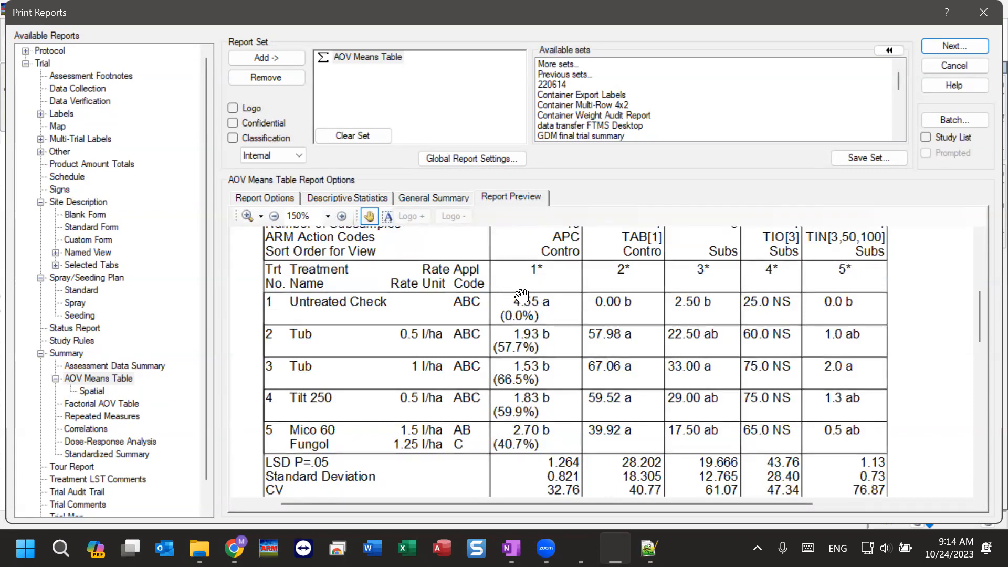
{"action": "left_click_drag", "start_coordinate": [553, 303], "coordinate": [537, 316]}
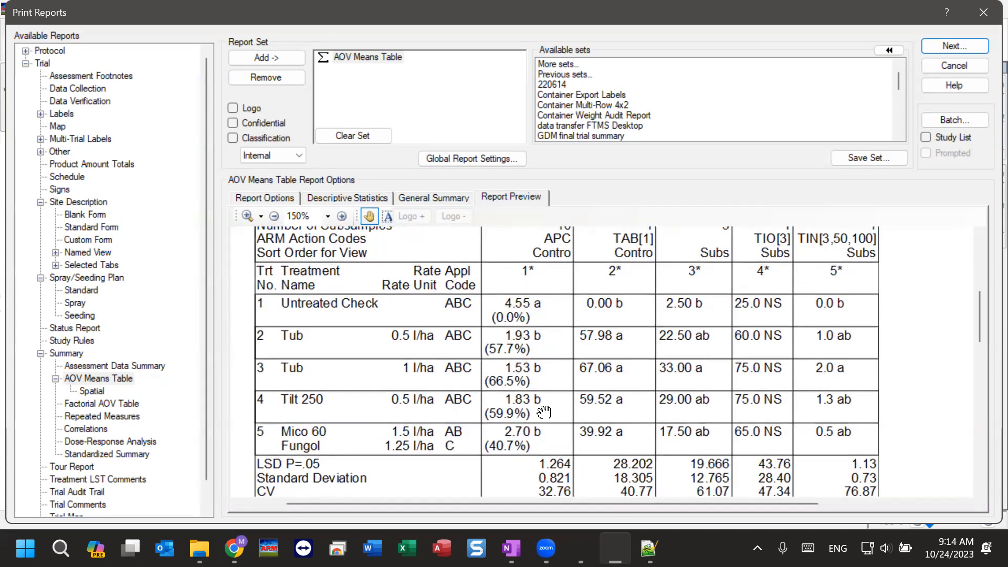
{"action": "left_click_drag", "start_coordinate": [542, 419], "coordinate": [542, 417]}
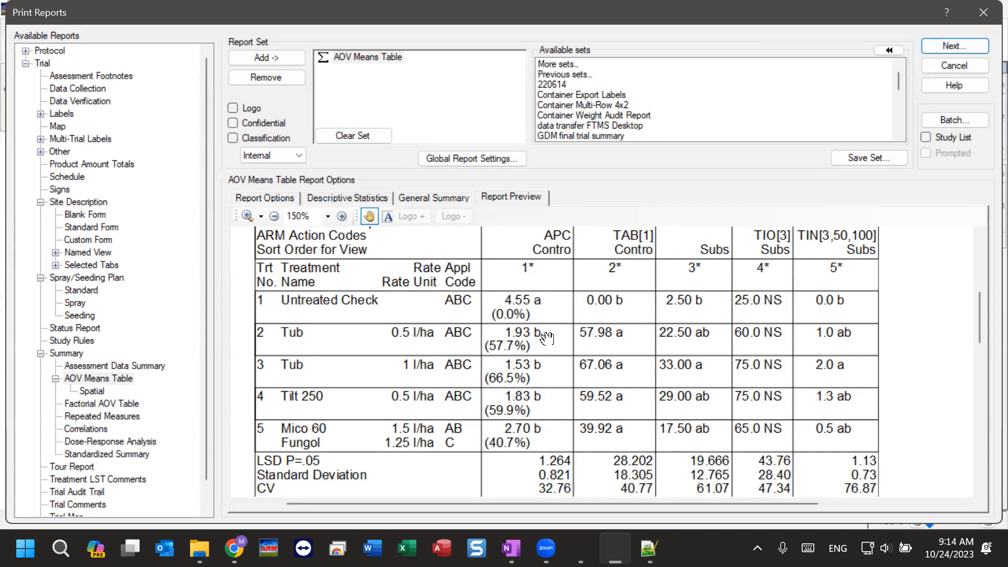
{"action": "left_click_drag", "start_coordinate": [550, 337], "coordinate": [549, 335]}
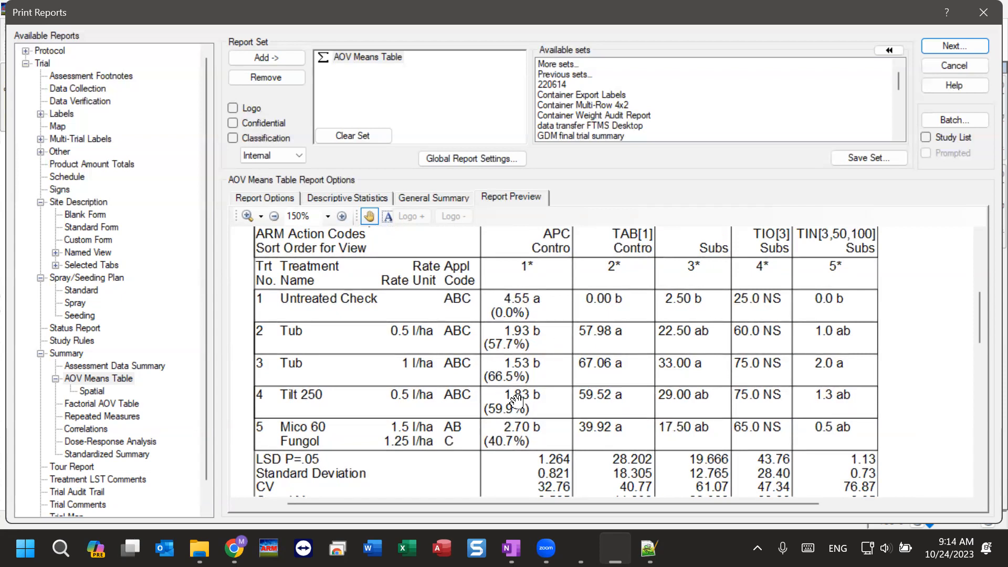
{"action": "left_click_drag", "start_coordinate": [506, 380], "coordinate": [505, 379]}
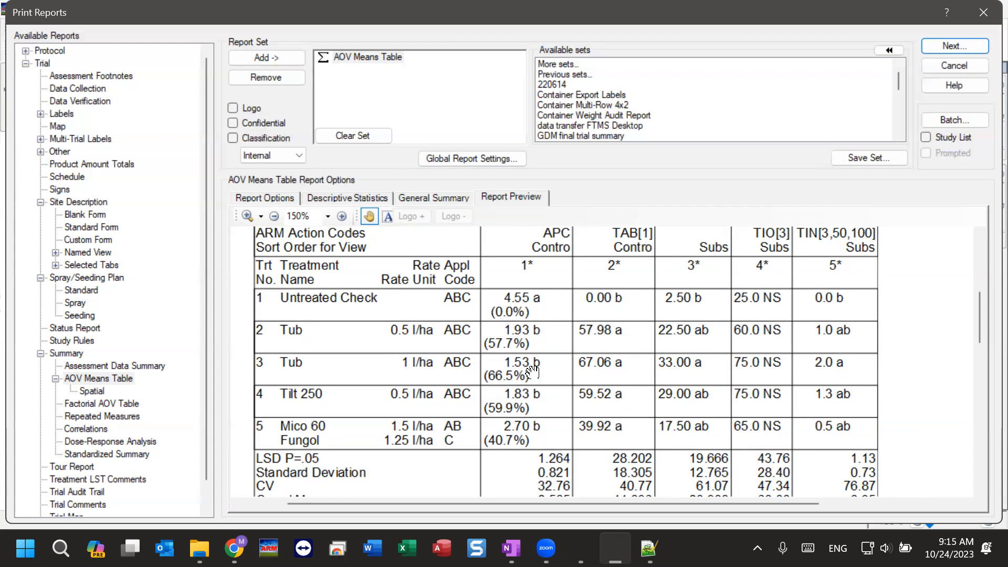
{"action": "left_click", "coordinate": [983, 13]}
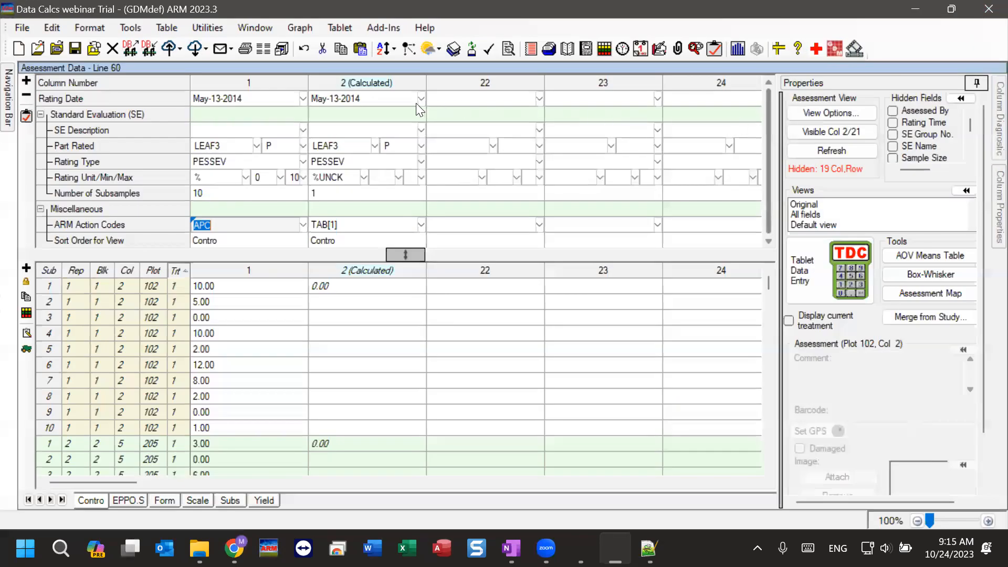
Step: Preview the AOV Means Table again to compare columns 1 and 2, and switch to the Control Corrections slide in PowerPoint
{"action": "left_click", "coordinate": [247, 50]}
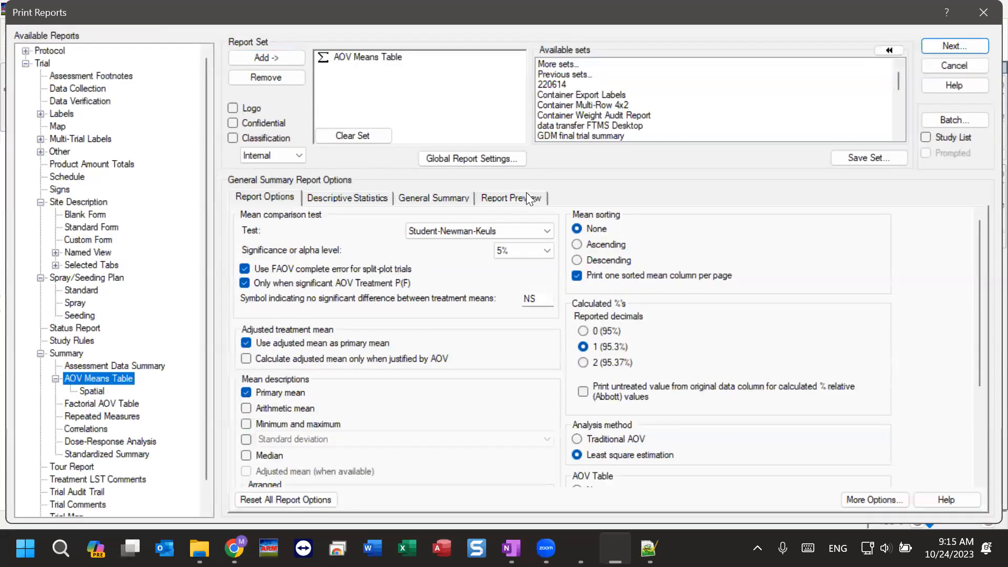
{"action": "left_click", "coordinate": [526, 196]}
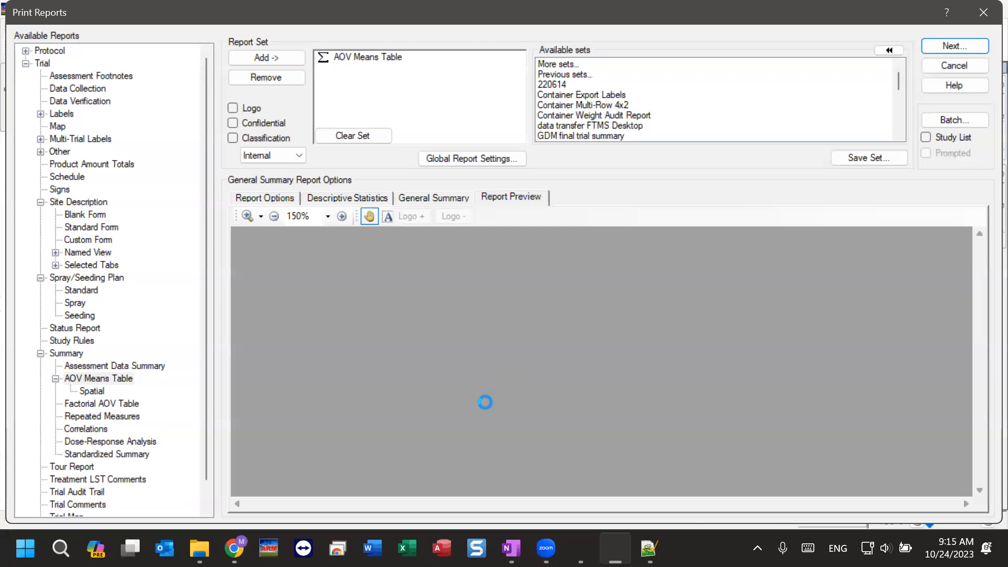
{"action": "scroll", "coordinate": [485, 391], "scroll_direction": "down", "scroll_amount": 3}
{"action": "scroll", "coordinate": [485, 389], "scroll_direction": "down", "scroll_amount": 2}
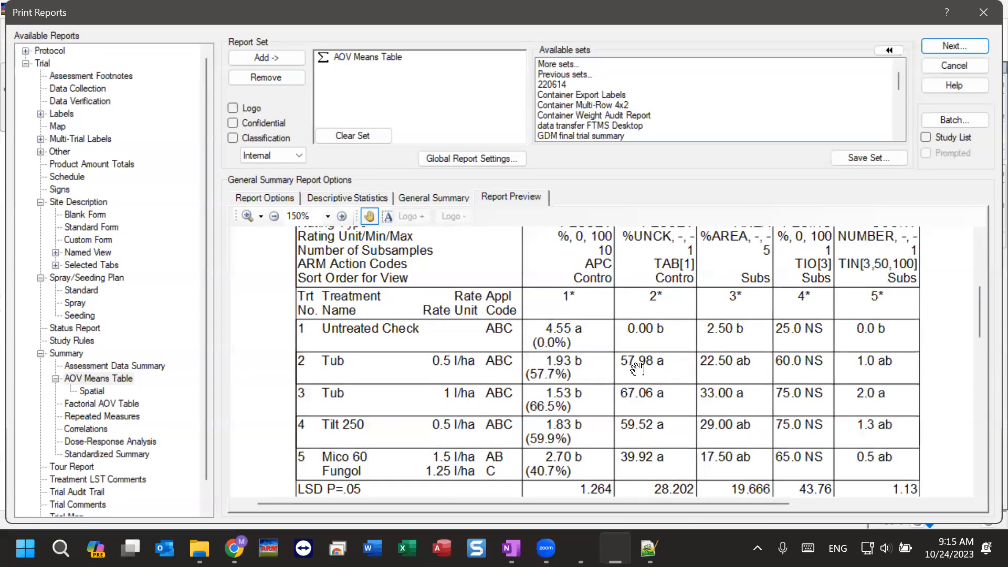
{"action": "left_click_drag", "start_coordinate": [646, 371], "coordinate": [653, 349]}
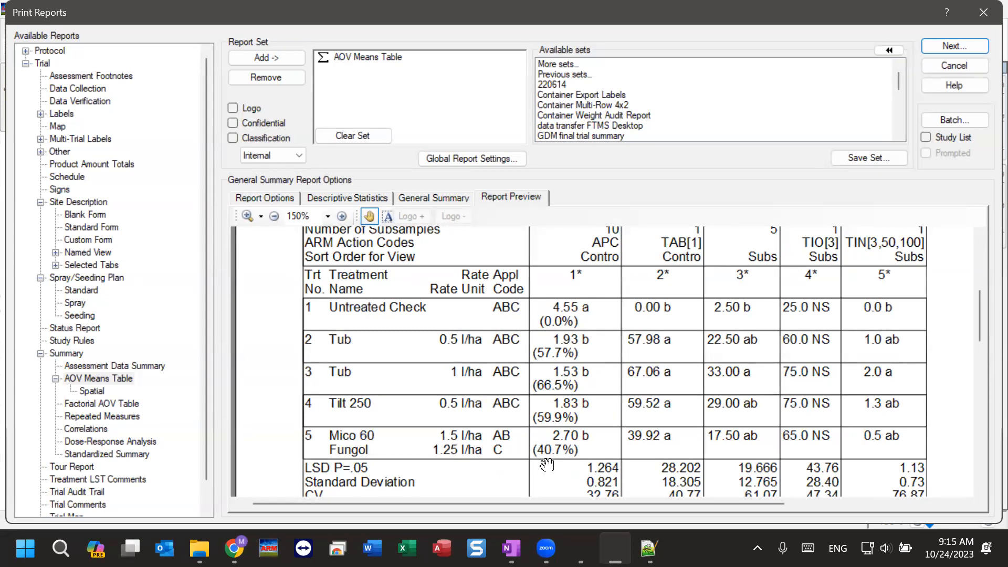
{"action": "mouse_move", "coordinate": [581, 548]}
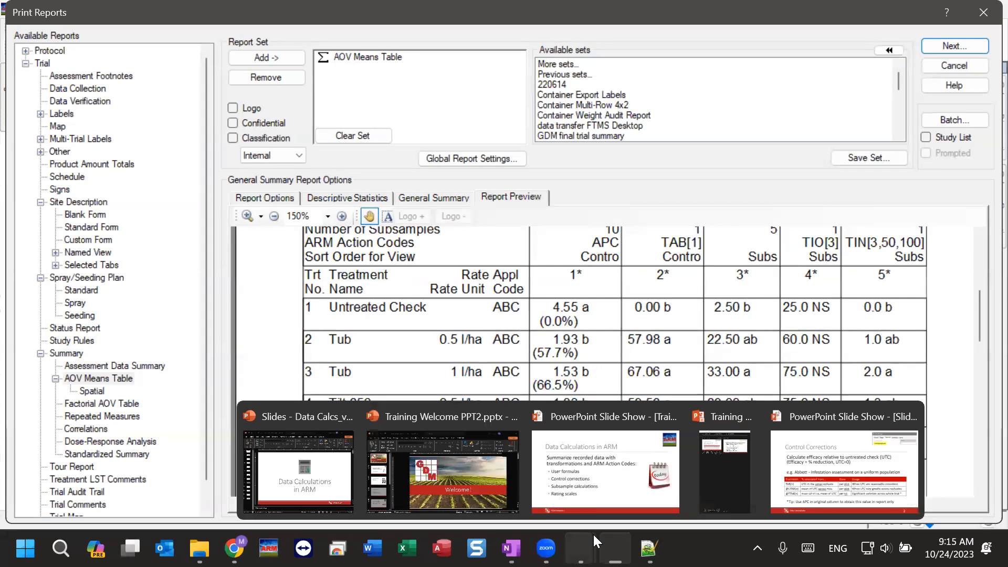
{"action": "left_click", "coordinate": [829, 460]}
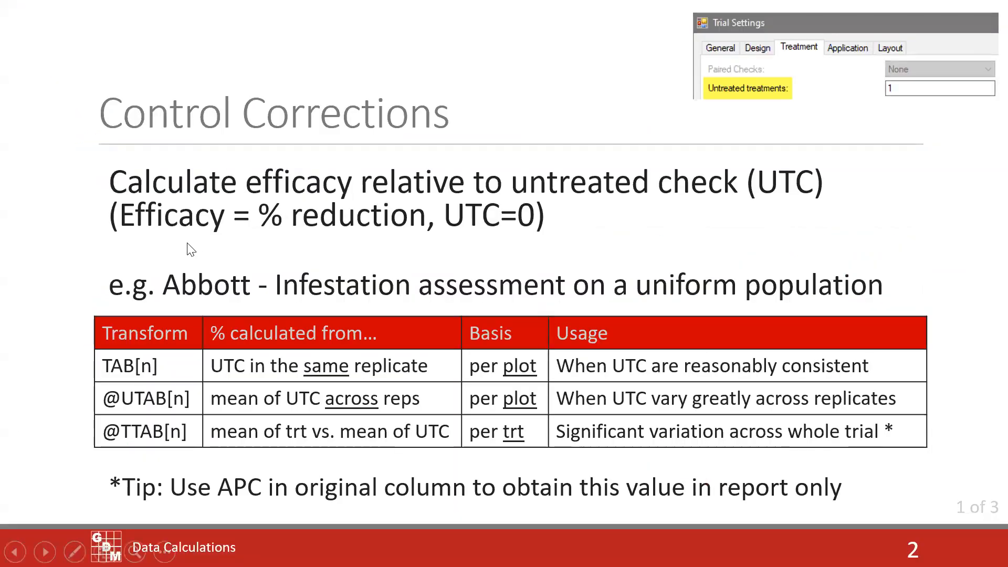
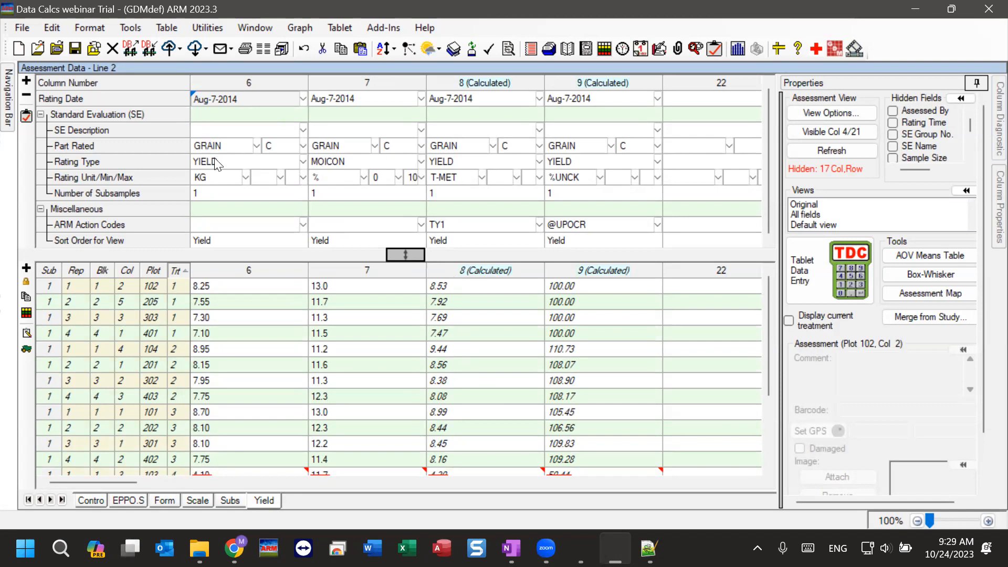
Step: Change the rating type of assessment column 6 to WEITES (weight - test)
{"action": "left_click", "coordinate": [223, 178]}
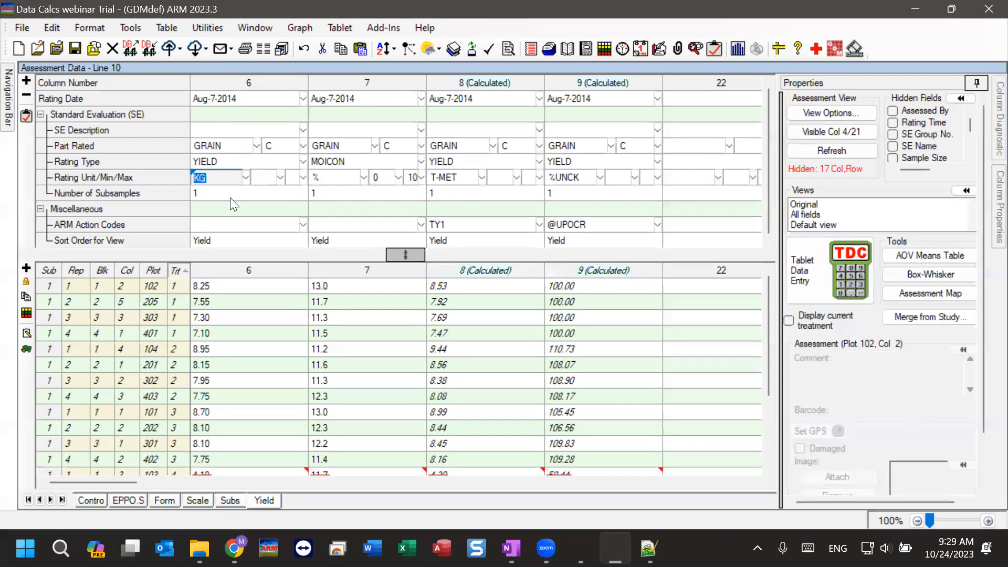
{"action": "left_click", "coordinate": [222, 166]}
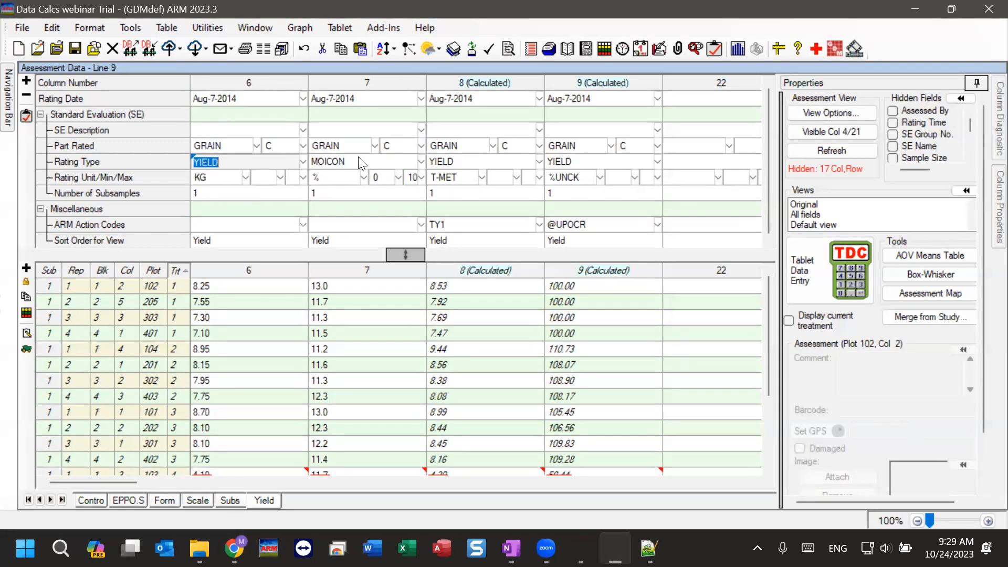
{"action": "left_click", "coordinate": [301, 161]}
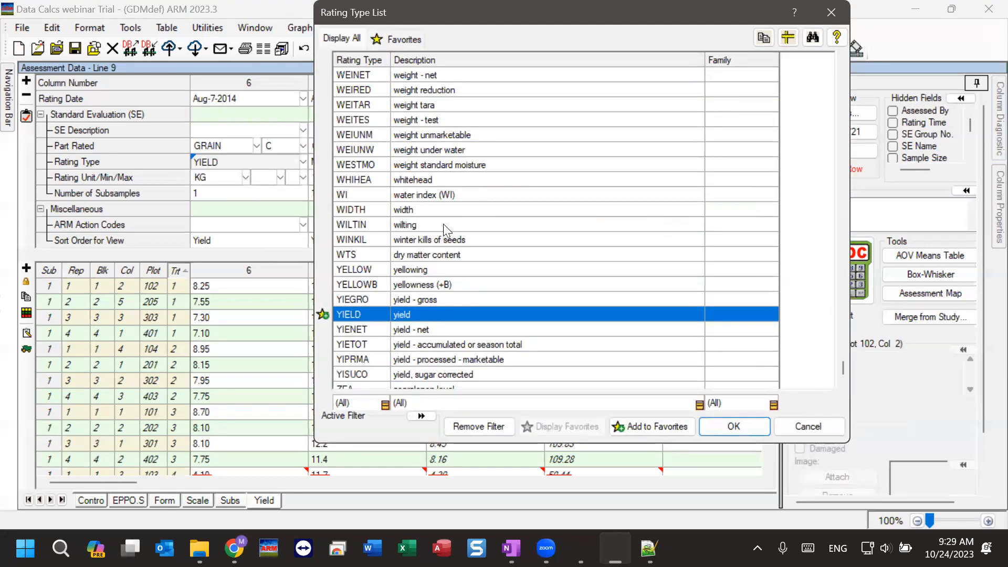
{"action": "left_click", "coordinate": [428, 120]}
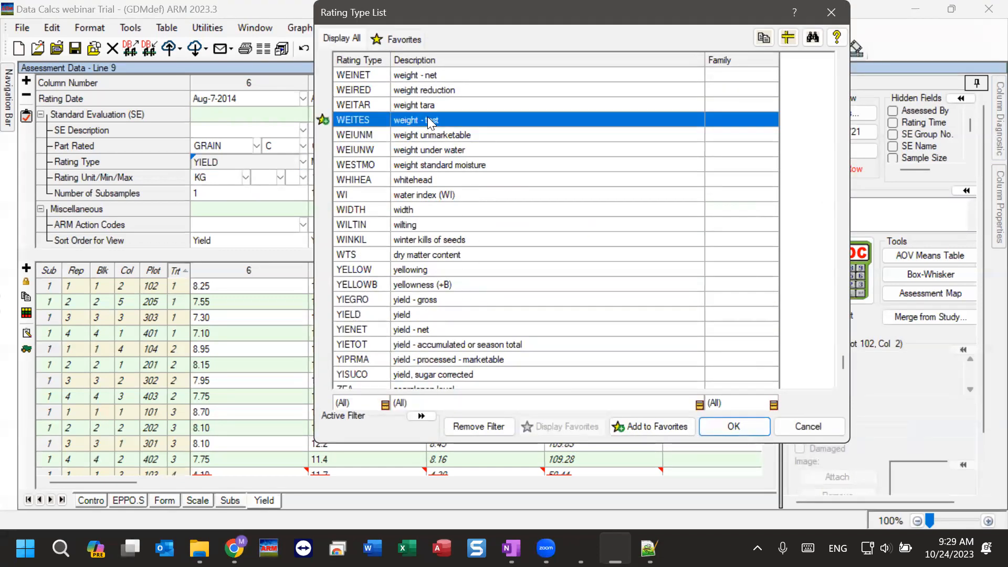
{"action": "left_click", "coordinate": [731, 427]}
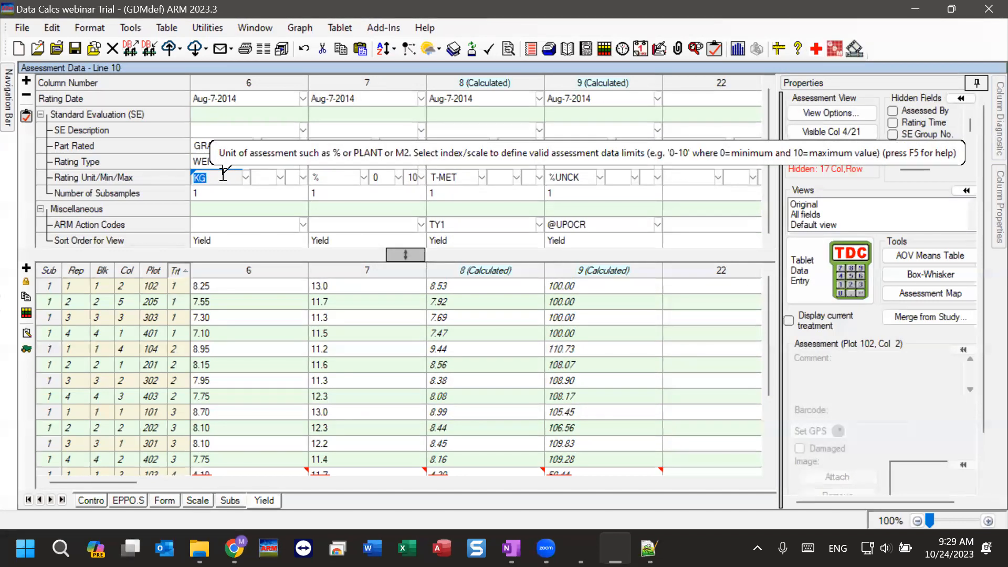
Step: Compare the plot weights in column 6 and moisture values in column 7 with the calculated yield in column 8
{"action": "left_click", "coordinate": [223, 325]}
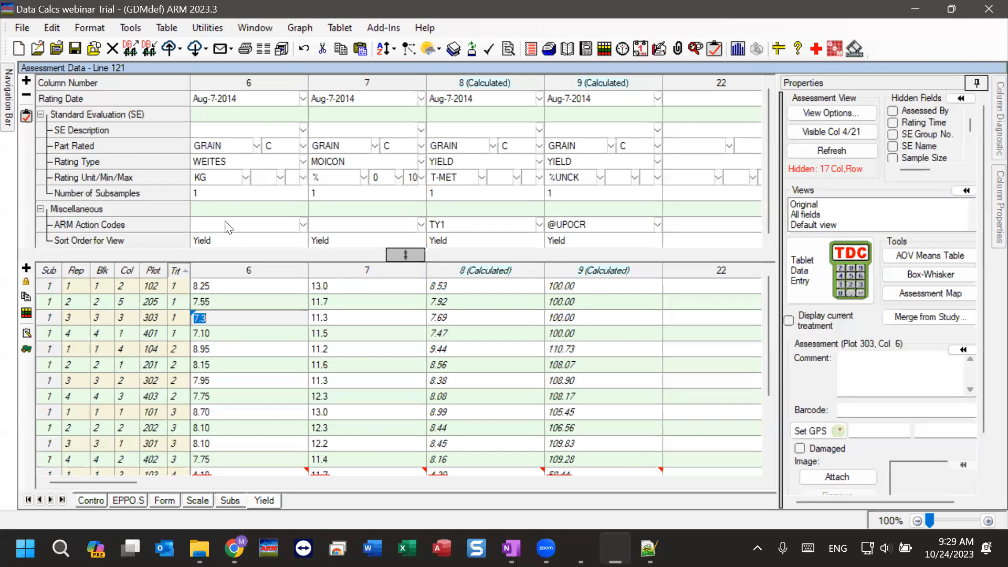
{"action": "left_click", "coordinate": [356, 163]}
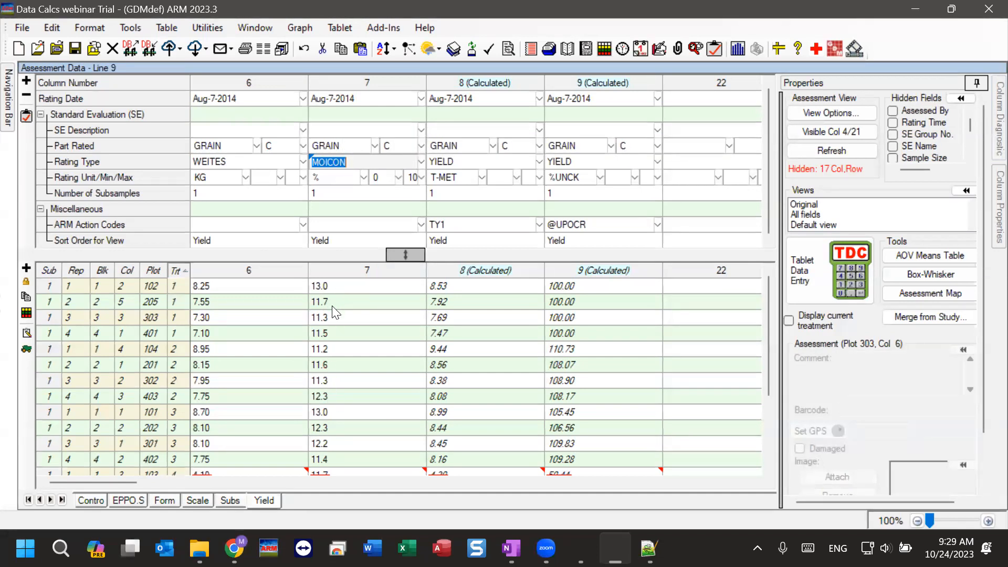
{"action": "left_click", "coordinate": [365, 308]}
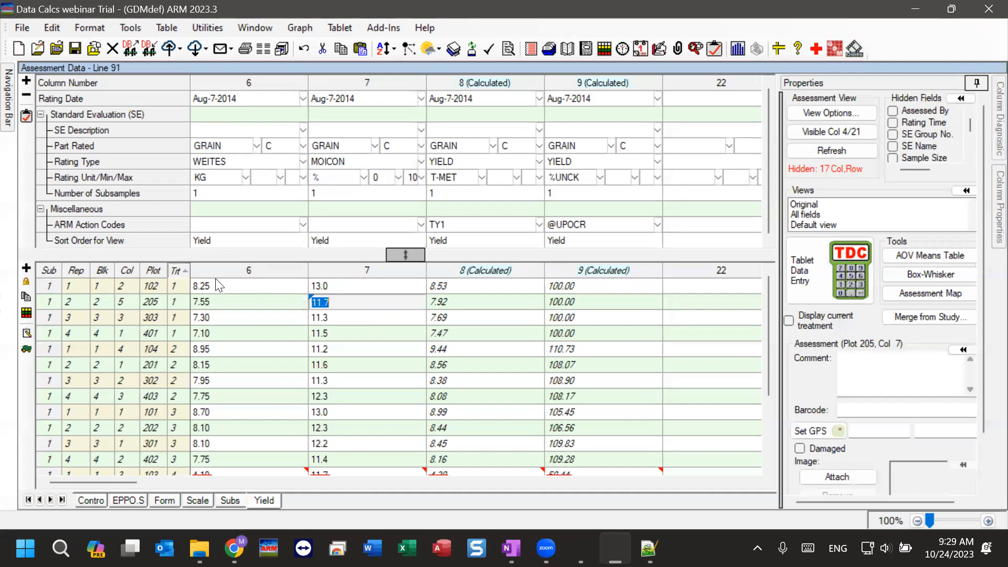
{"action": "left_click", "coordinate": [213, 284]}
{"action": "left_click", "coordinate": [356, 288]}
{"action": "left_click", "coordinate": [257, 304]}
{"action": "left_click", "coordinate": [382, 296]}
{"action": "left_click", "coordinate": [481, 307]}
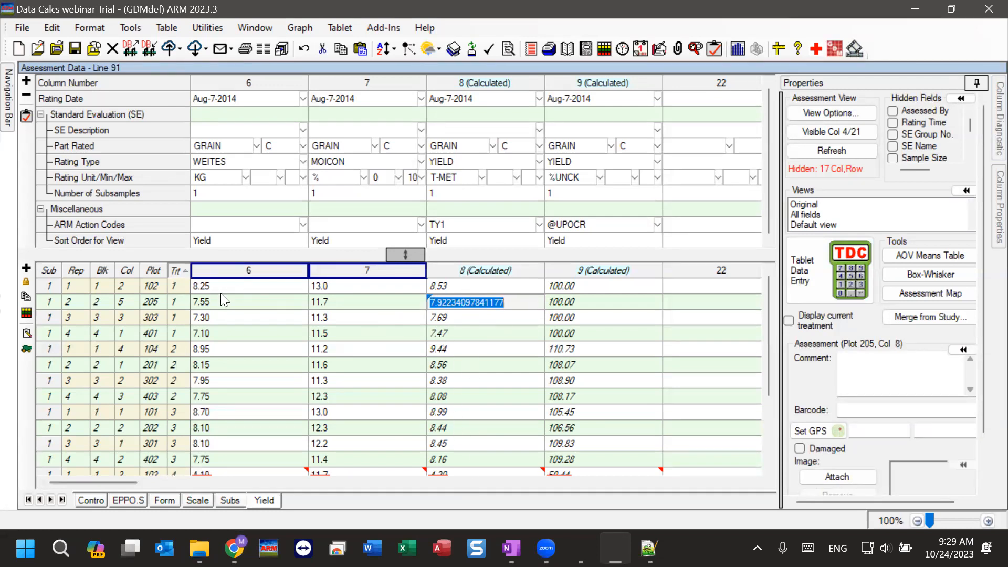
{"action": "left_click", "coordinate": [225, 307]}
{"action": "mouse_move", "coordinate": [245, 270]}
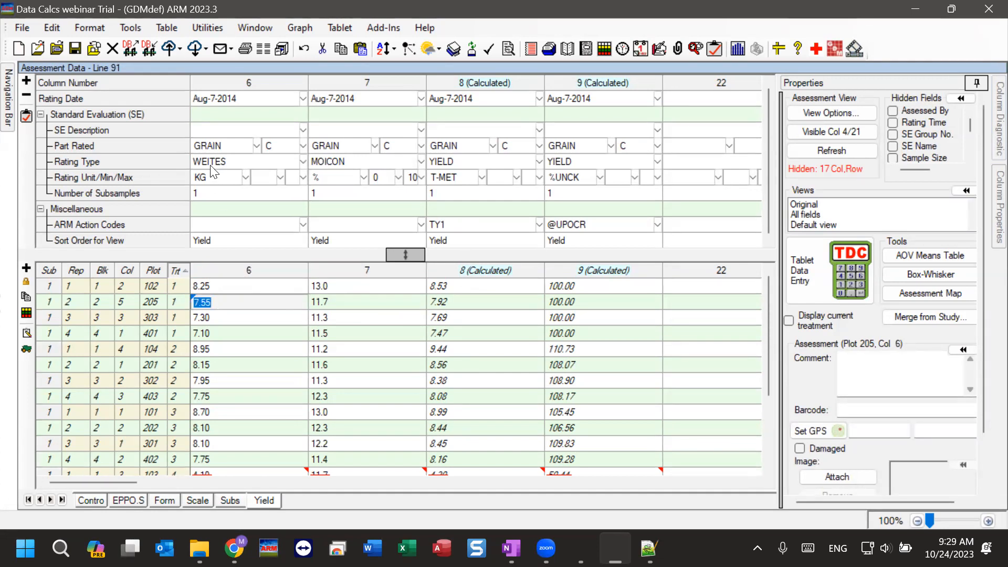
Step: Start a yield conversion for column 6 and set the desired yield units to Tonnes/Ha
{"action": "left_click", "coordinate": [126, 29]}
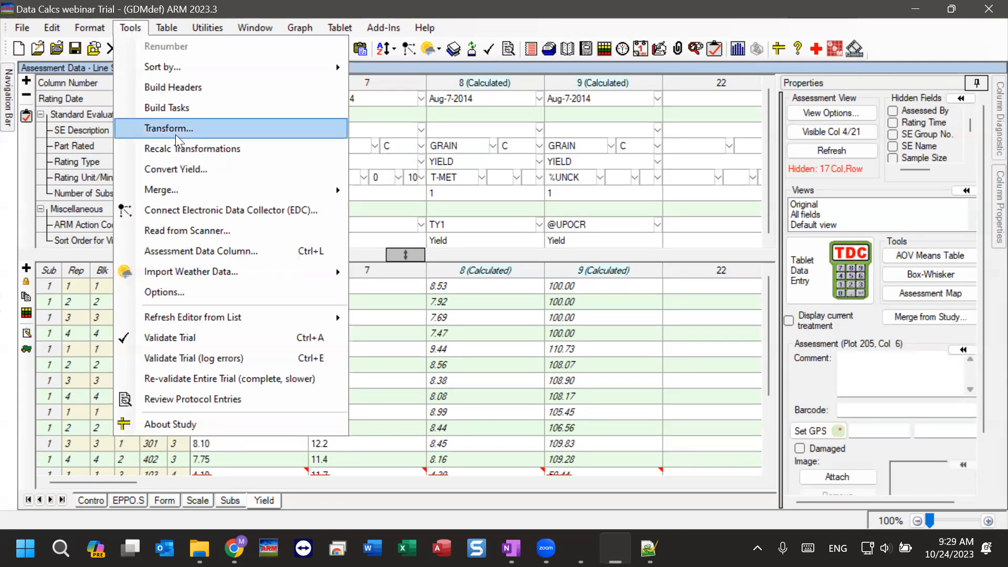
{"action": "left_click", "coordinate": [226, 170]}
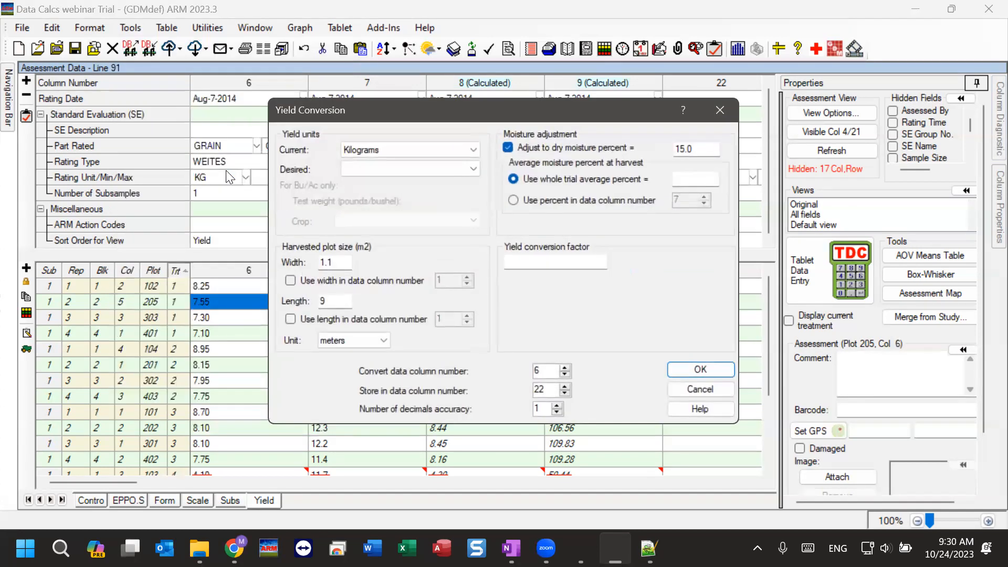
{"action": "left_click", "coordinate": [433, 169]}
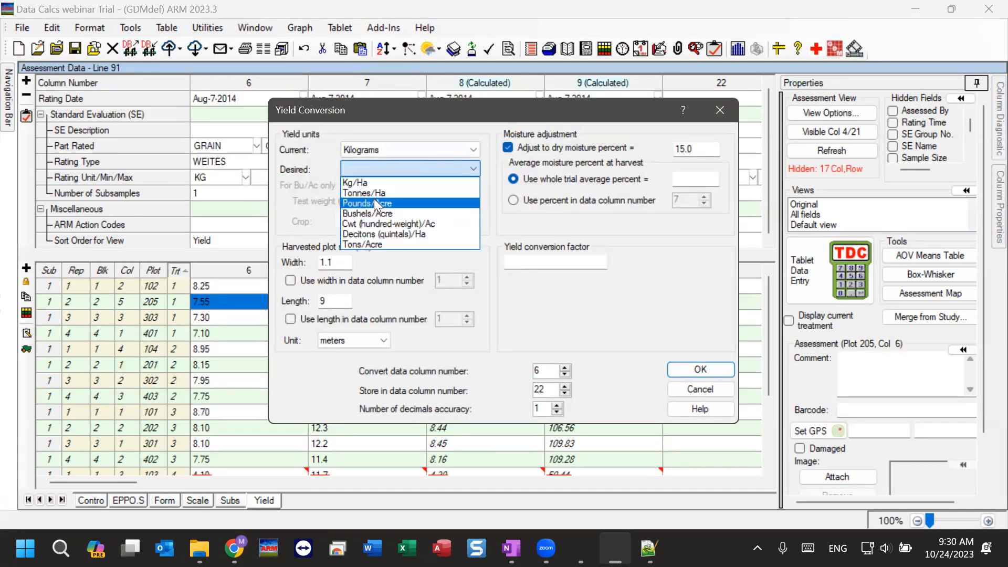
{"action": "left_click", "coordinate": [359, 193]}
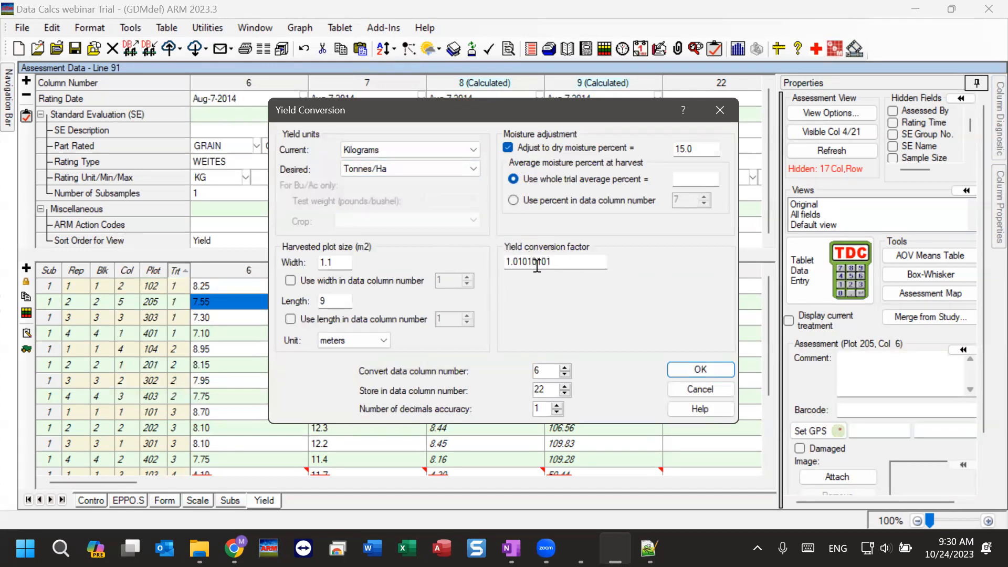
Step: Set the harvested plot length to 4.5 meters and check the resulting yield conversion factor
{"action": "double_click", "coordinate": [347, 261]}
{"action": "double_click", "coordinate": [337, 300]}
{"action": "type", "text": "4.5"}
{"action": "key", "text": "shift+Tab"}
{"action": "key", "text": "Tab"}
{"action": "left_click", "coordinate": [343, 259]}
{"action": "left_click", "coordinate": [347, 301]}
{"action": "left_click", "coordinate": [546, 261]}
{"action": "left_click_drag", "start_coordinate": [559, 262], "coordinate": [443, 260]}
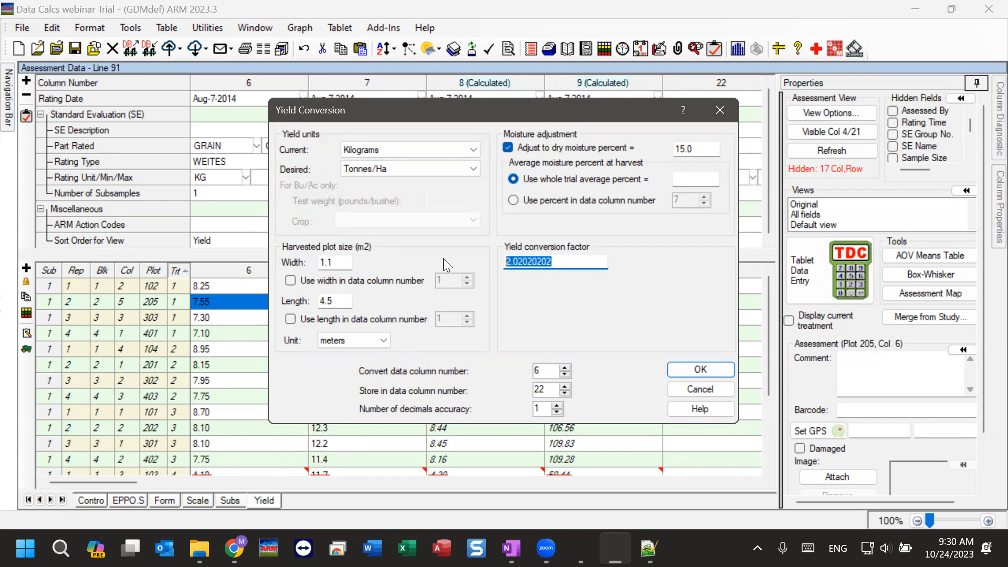
Step: Set the whole trial average moisture percent at harvest to 13.5 for the yield conversion
{"action": "left_click_drag", "start_coordinate": [378, 115], "coordinate": [499, 111]}
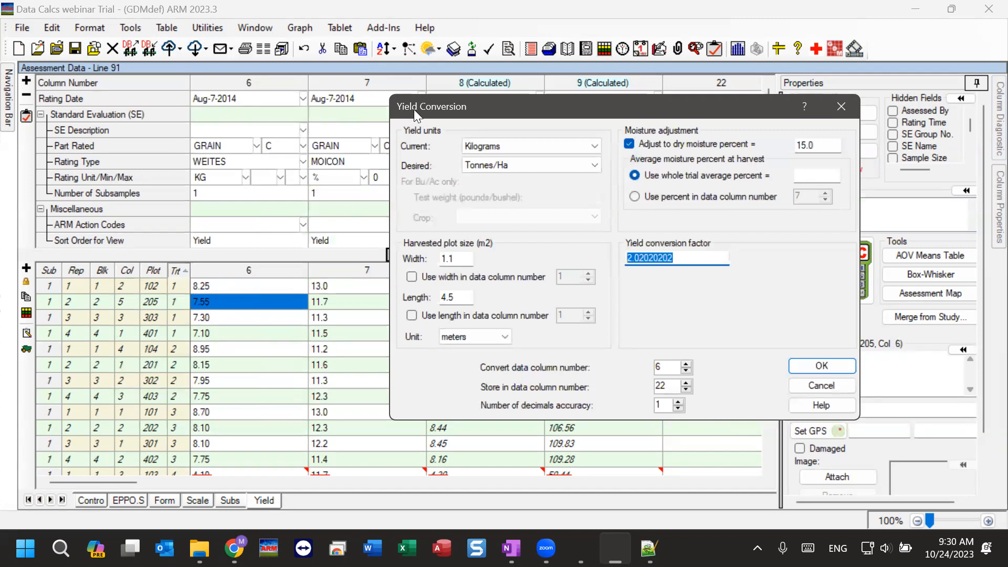
{"action": "left_click_drag", "start_coordinate": [416, 106], "coordinate": [534, 103]}
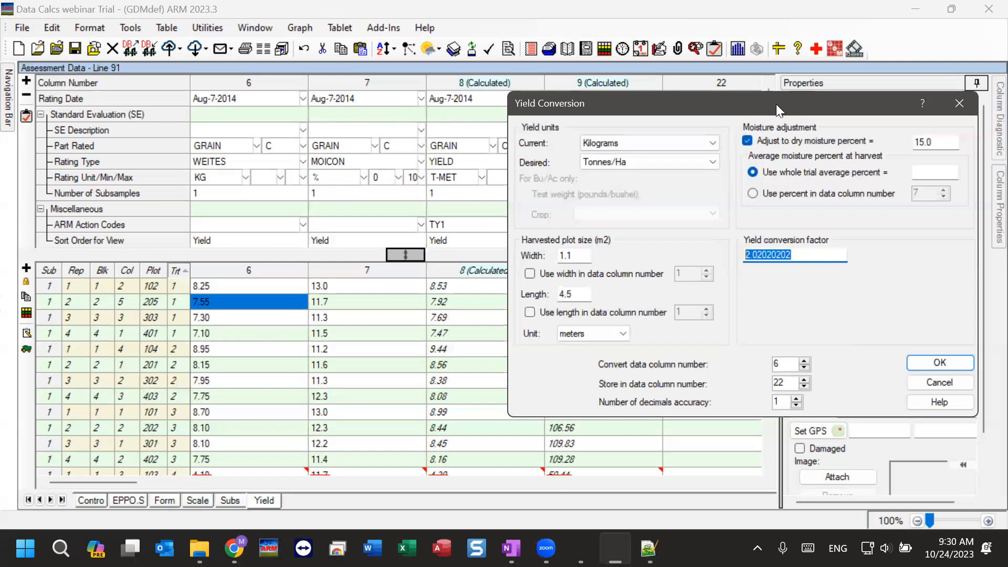
{"action": "left_click_drag", "start_coordinate": [776, 104], "coordinate": [553, 110]}
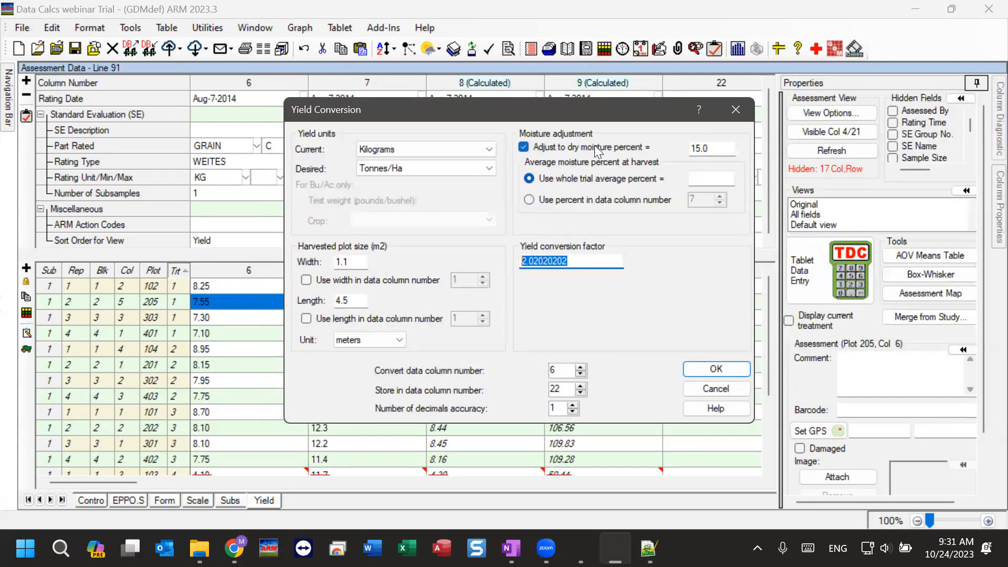
{"action": "double_click", "coordinate": [715, 148]}
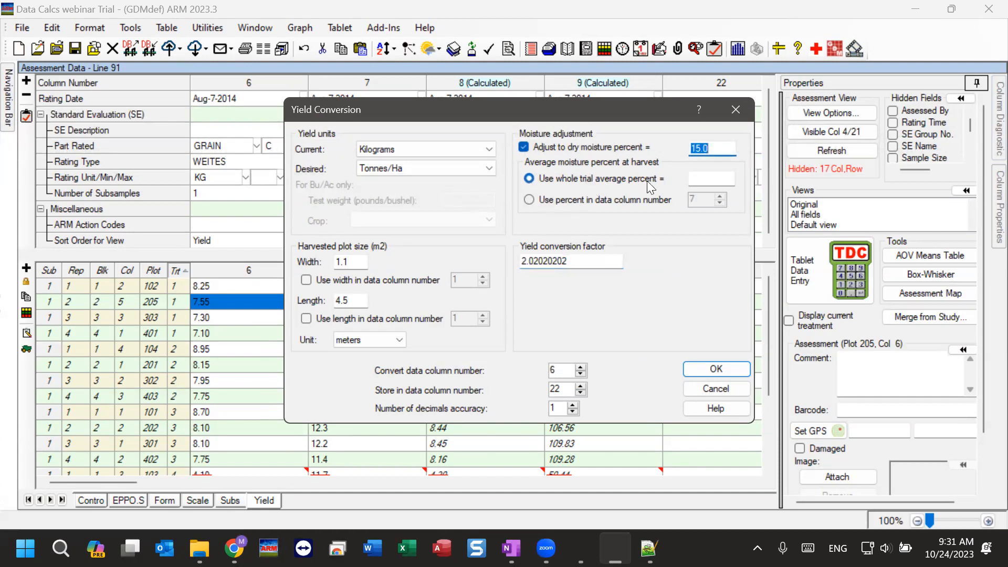
{"action": "left_click", "coordinate": [723, 177]}
{"action": "type", "text": "13.5"}
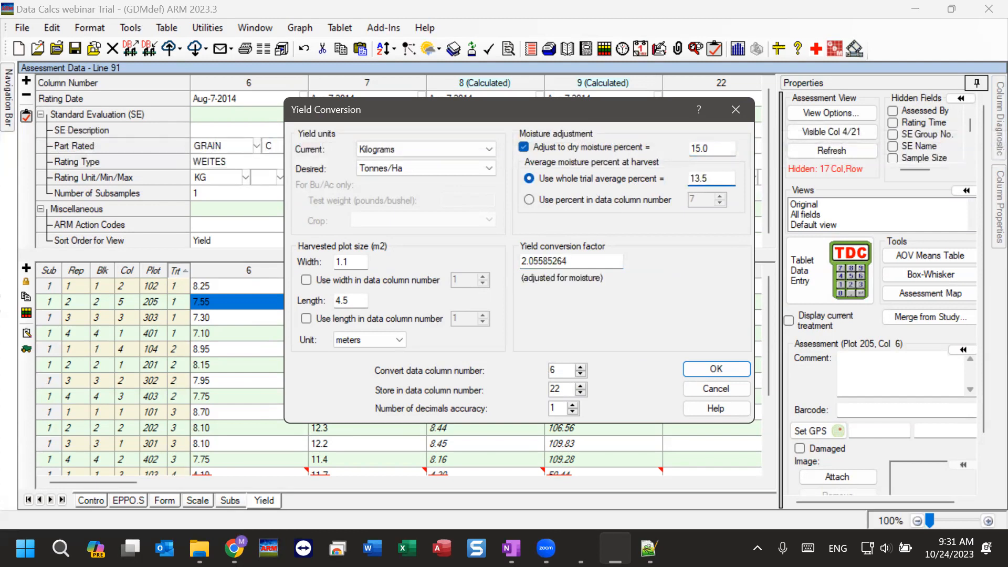
Step: Take the harvest moisture percent from data column 7 and set the harvested plot length to 9 meters
{"action": "left_click_drag", "start_coordinate": [481, 104], "coordinate": [651, 109]}
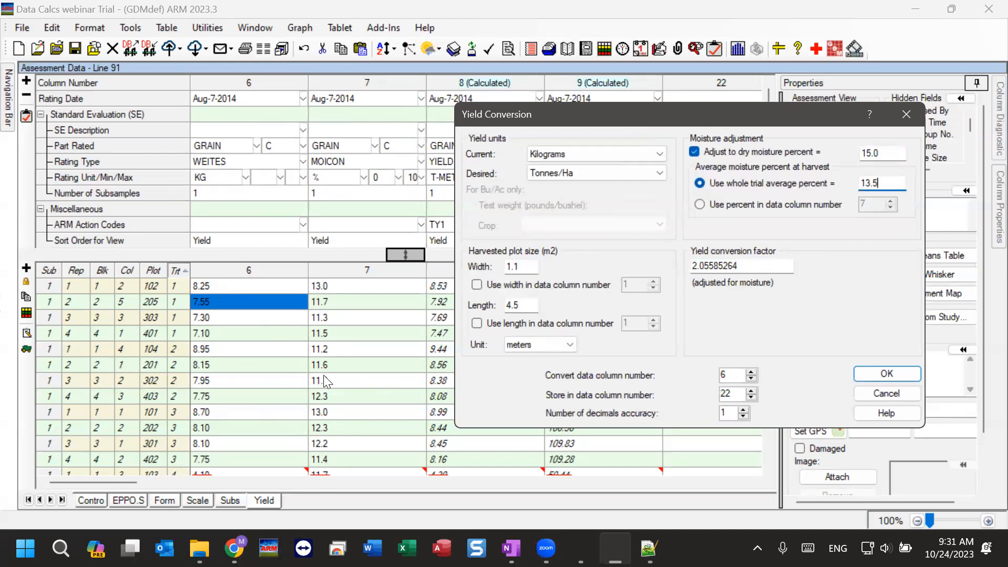
{"action": "left_click", "coordinate": [756, 203]}
{"action": "double_click", "coordinate": [868, 205]}
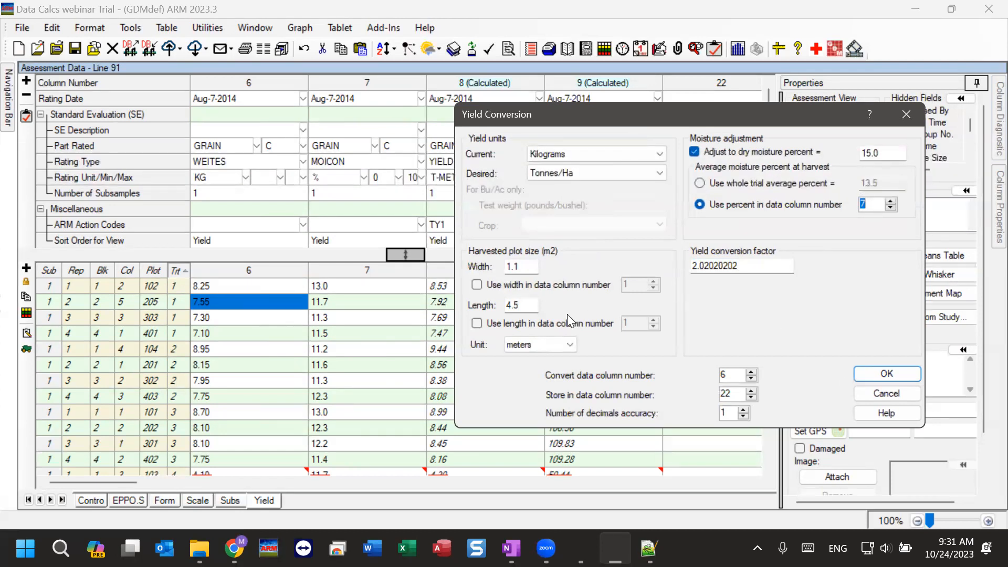
{"action": "double_click", "coordinate": [533, 306]}
{"action": "type", "text": "9"}
{"action": "double_click", "coordinate": [767, 264]}
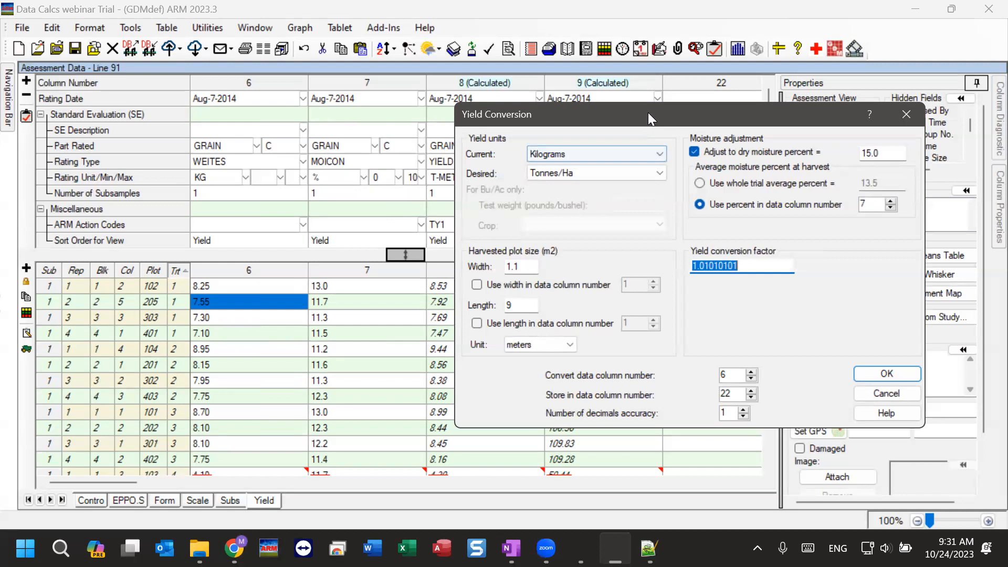
Step: Store the converted yield in data column 8 and run the conversion, overwriting the column's existing data
{"action": "left_click_drag", "start_coordinate": [649, 112], "coordinate": [705, 117]}
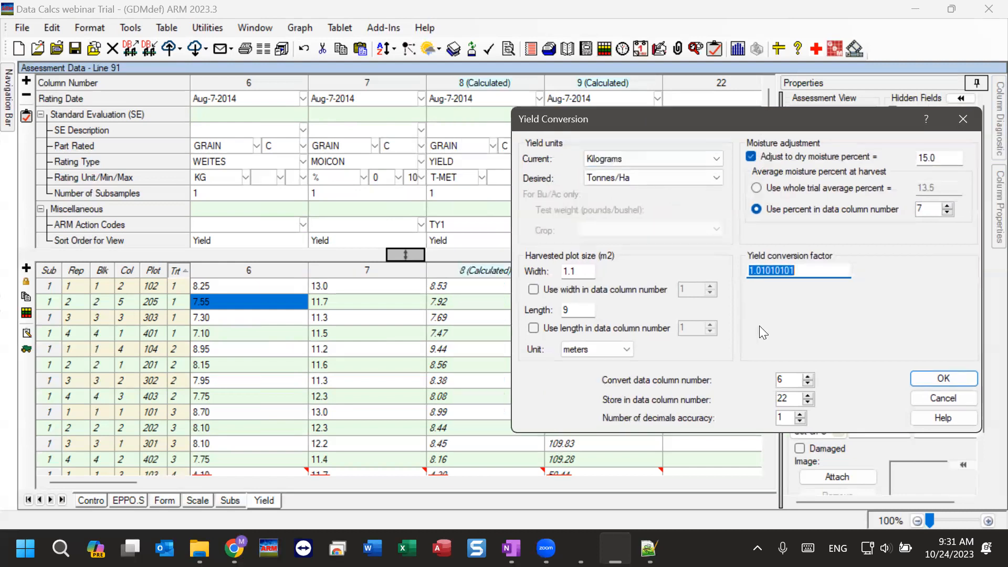
{"action": "double_click", "coordinate": [786, 398]}
{"action": "type", "text": "8"}
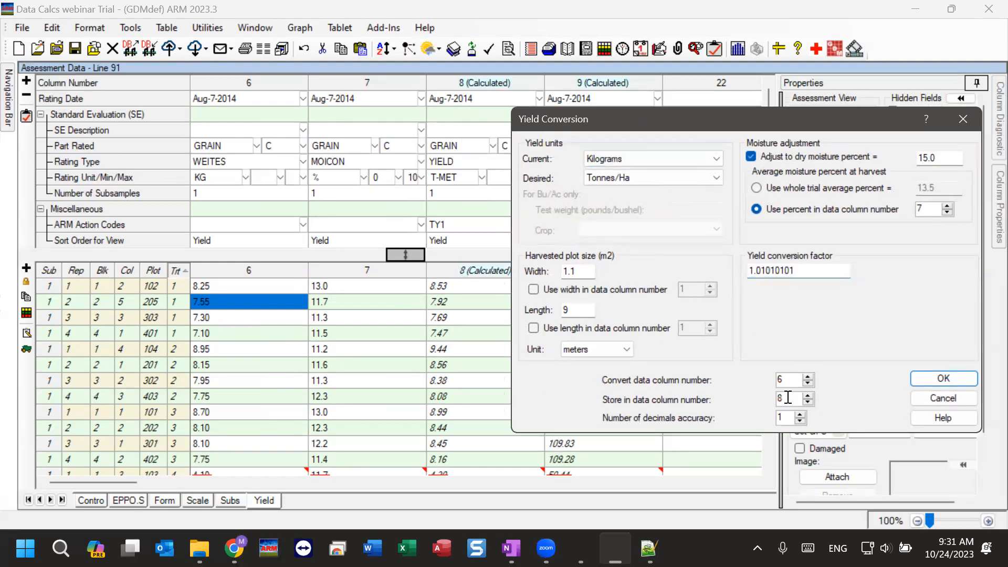
{"action": "left_click", "coordinate": [951, 379]}
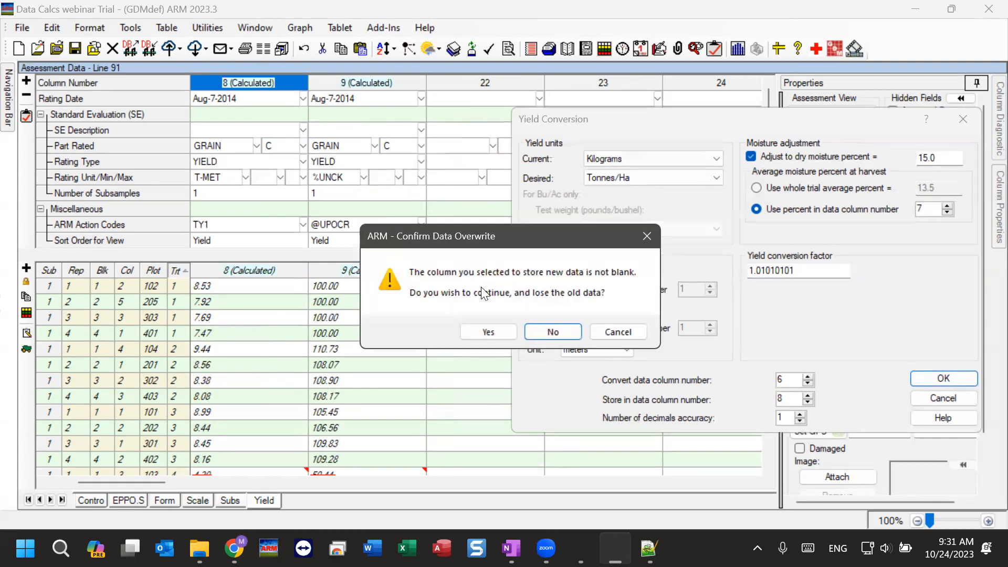
{"action": "left_click", "coordinate": [483, 332]}
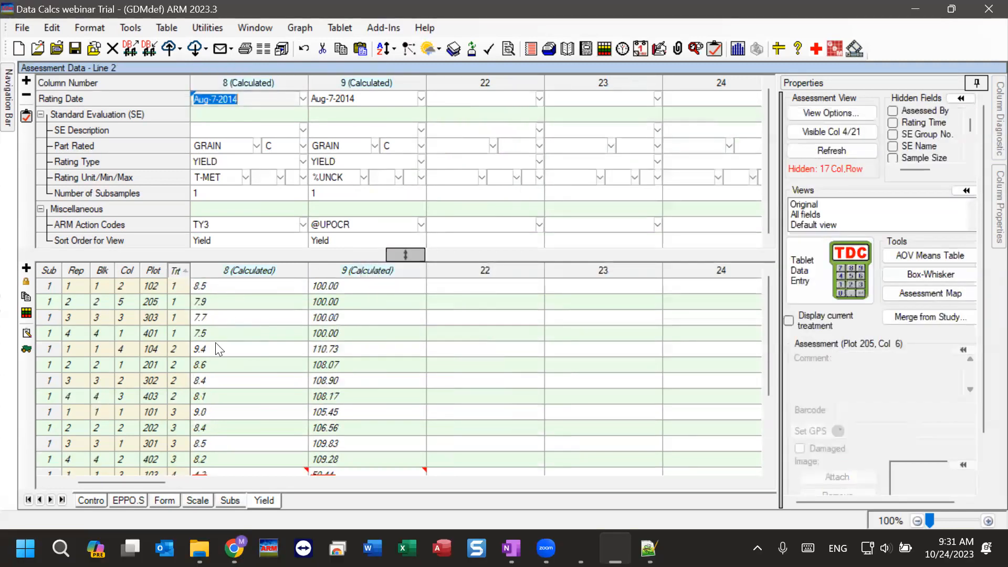
Step: Examine the action code and the converted plot yields of calculated column 8 beside the weights and moisture values
{"action": "left_click_drag", "start_coordinate": [166, 482], "coordinate": [65, 482]}
{"action": "left_click", "coordinate": [466, 287]}
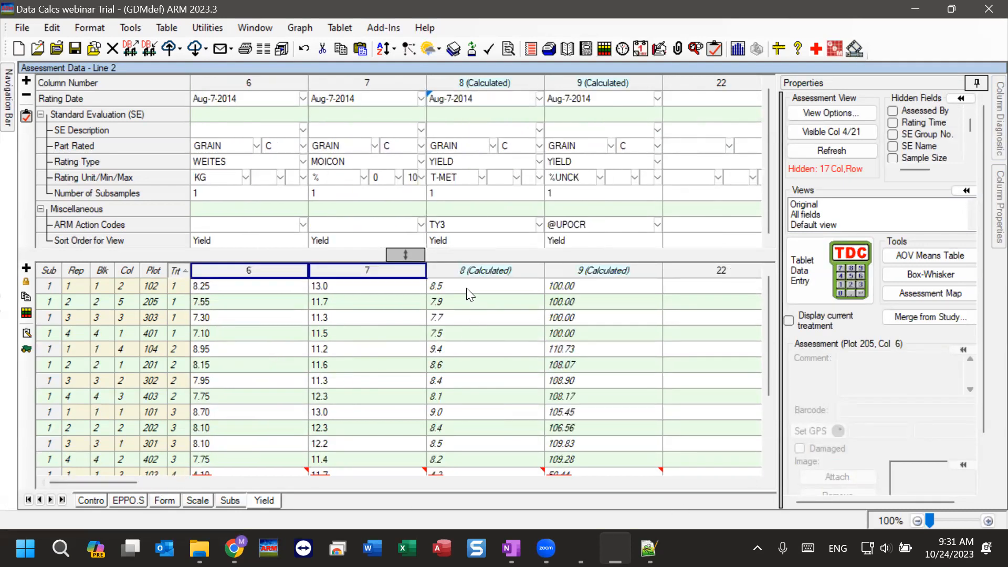
{"action": "left_click", "coordinate": [462, 226]}
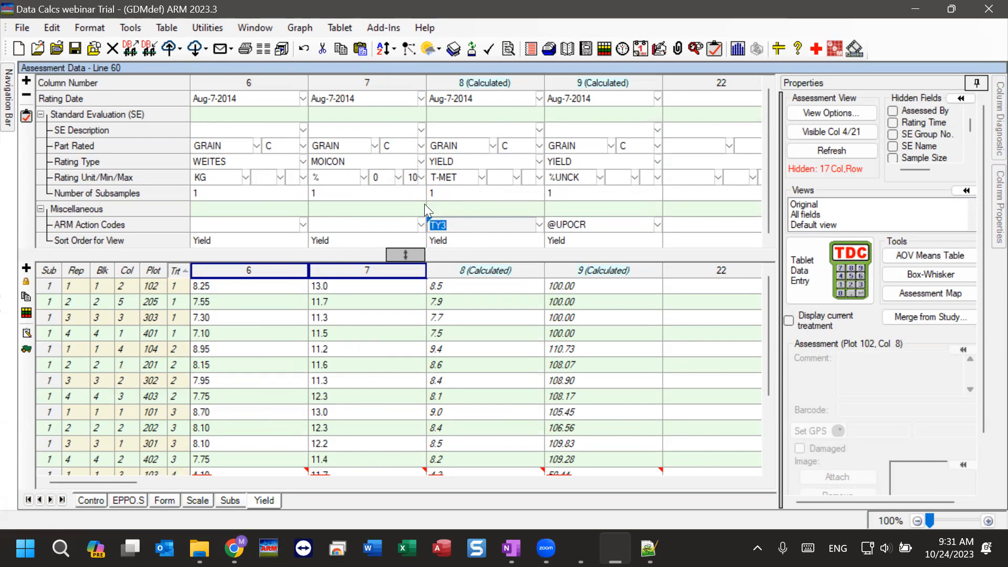
{"action": "left_click", "coordinate": [455, 287]}
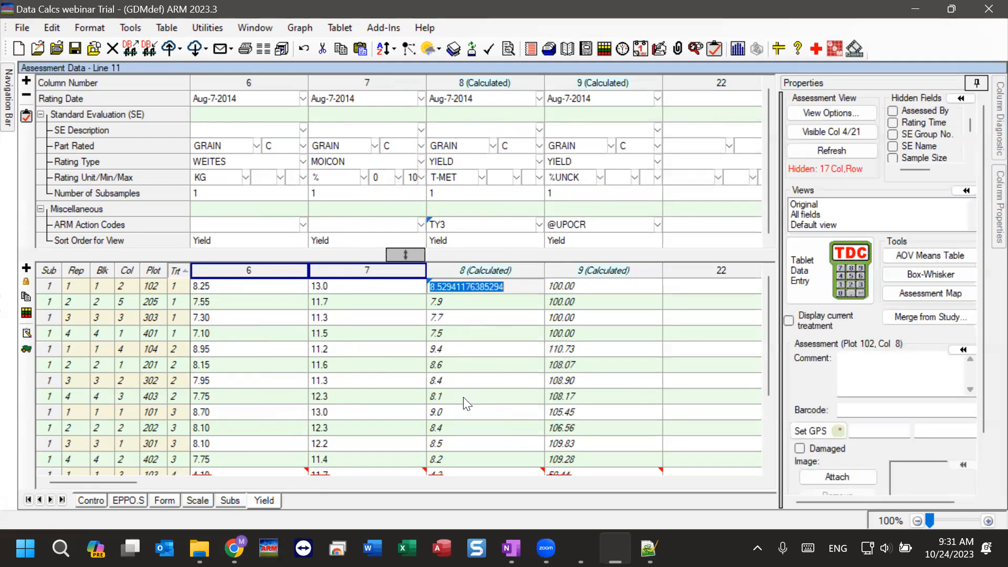
{"action": "key", "text": "Down"}
{"action": "key", "text": "Down"}
{"action": "key", "text": "Down"}
{"action": "key", "text": "Down"}
{"action": "key", "text": "Down"}
{"action": "key", "text": "Down"}
{"action": "key", "text": "Down"}
{"action": "key", "text": "Down"}
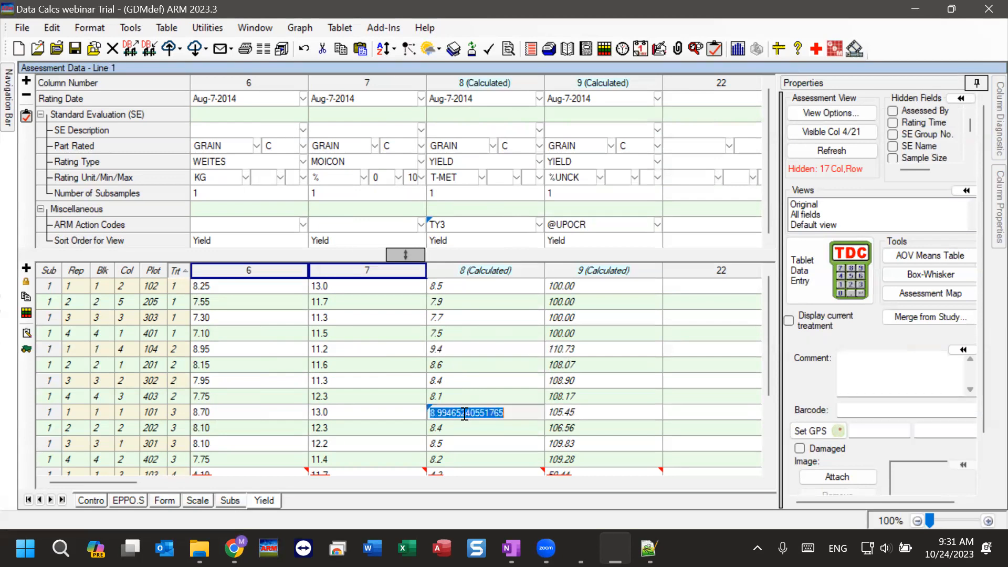
{"action": "scroll", "coordinate": [469, 343], "scroll_direction": "down", "scroll_amount": 3}
{"action": "scroll", "coordinate": [471, 339], "scroll_direction": "up", "scroll_amount": 3}
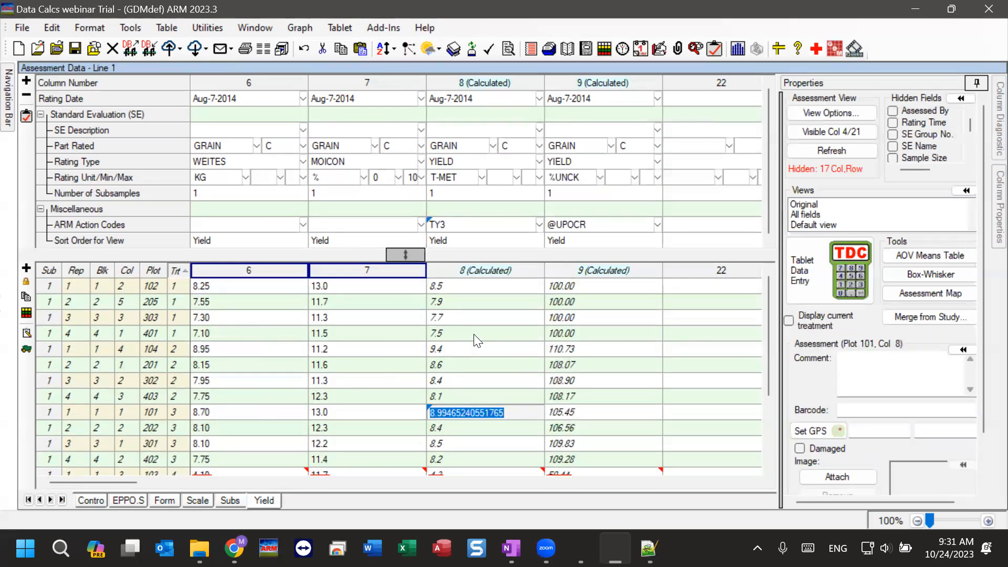
{"action": "left_click", "coordinate": [577, 318]}
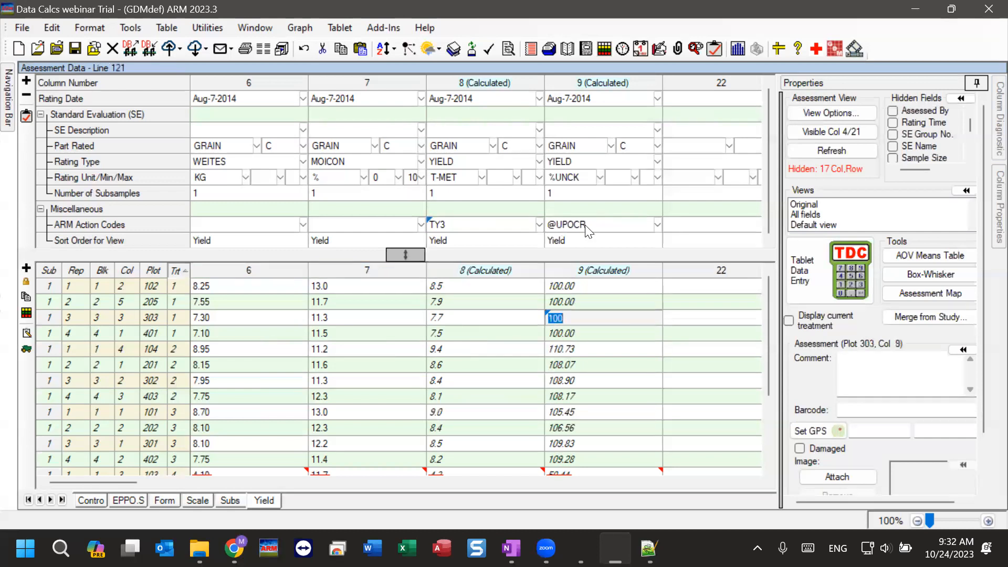
{"action": "left_click", "coordinate": [587, 225]}
{"action": "left_click", "coordinate": [657, 224]}
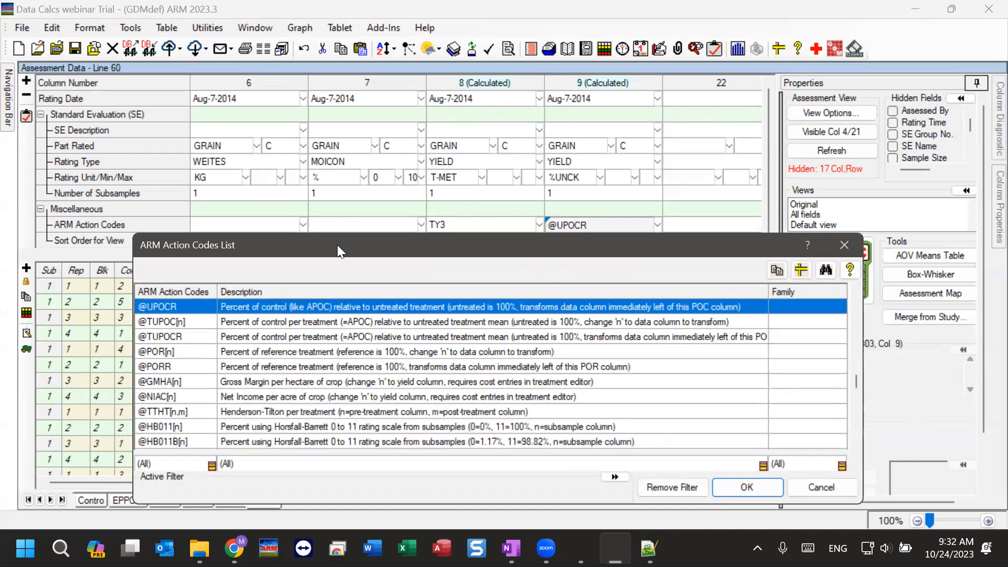
{"action": "left_click_drag", "start_coordinate": [337, 241], "coordinate": [347, 253]}
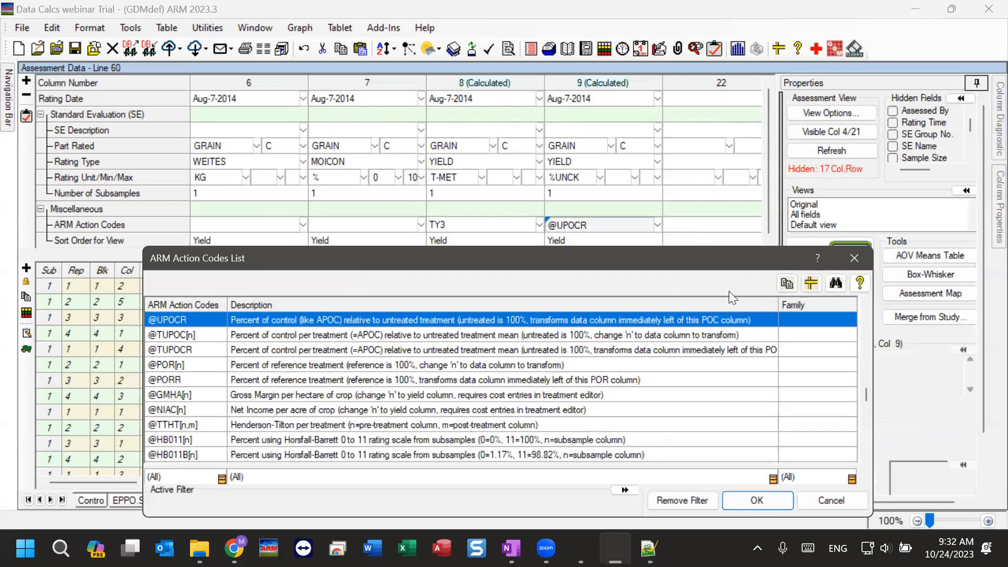
{"action": "left_click", "coordinate": [863, 261]}
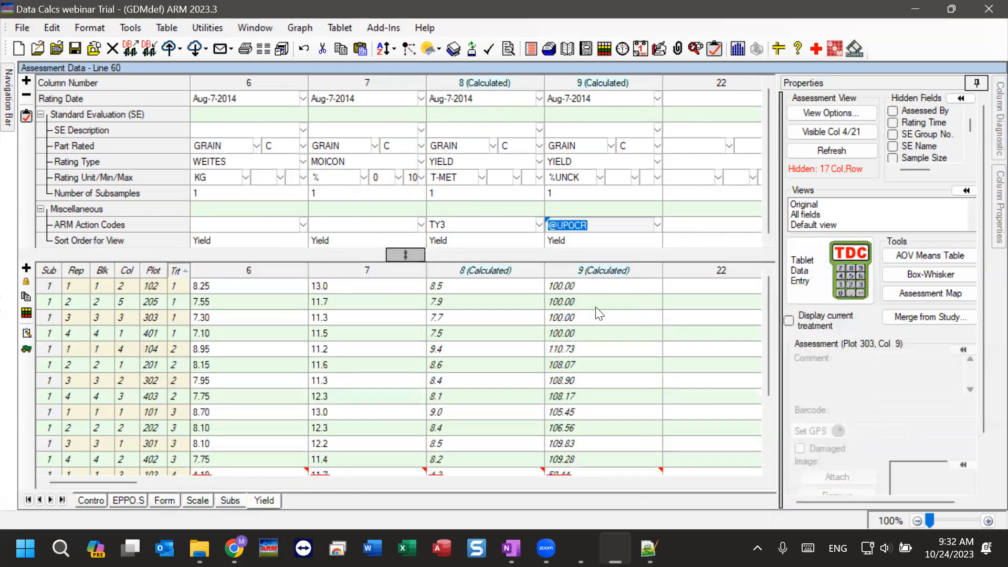
Step: Compare the percent-of-control values of treatments 1 and 2 in column 9 with the yields in column 8
{"action": "left_click_drag", "start_coordinate": [577, 288], "coordinate": [581, 330]}
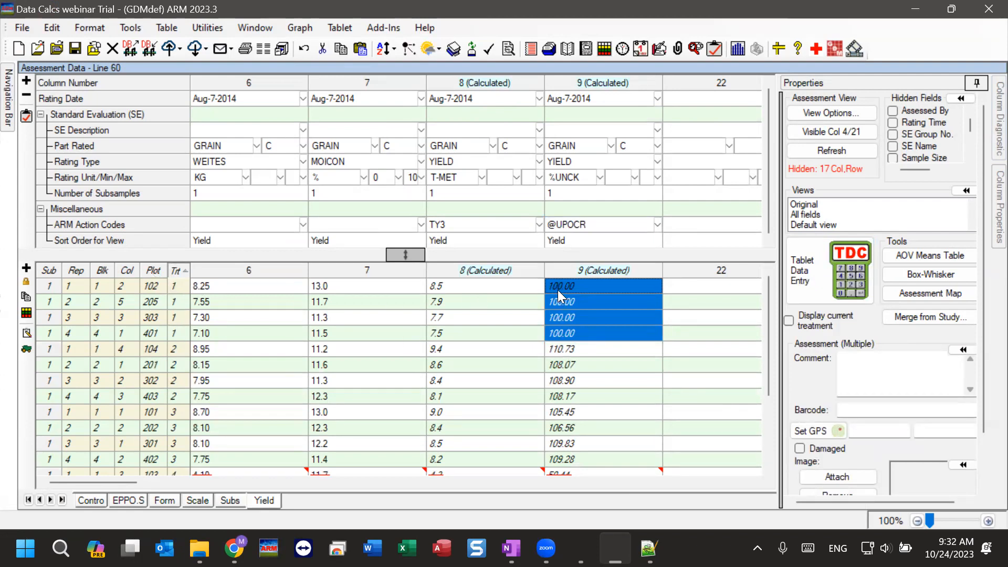
{"action": "left_click", "coordinate": [584, 349]}
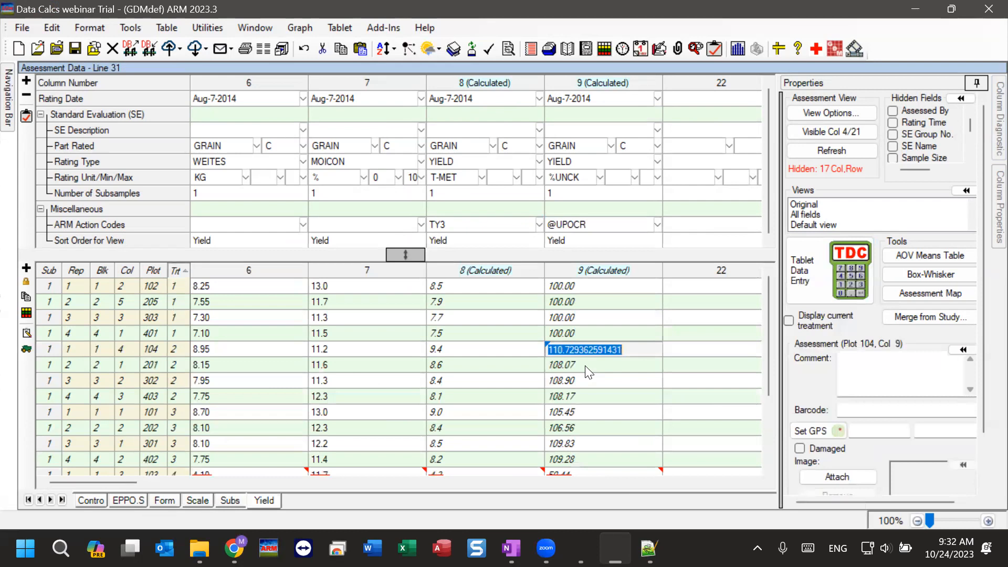
{"action": "left_click", "coordinate": [590, 380]}
{"action": "left_click", "coordinate": [574, 349]}
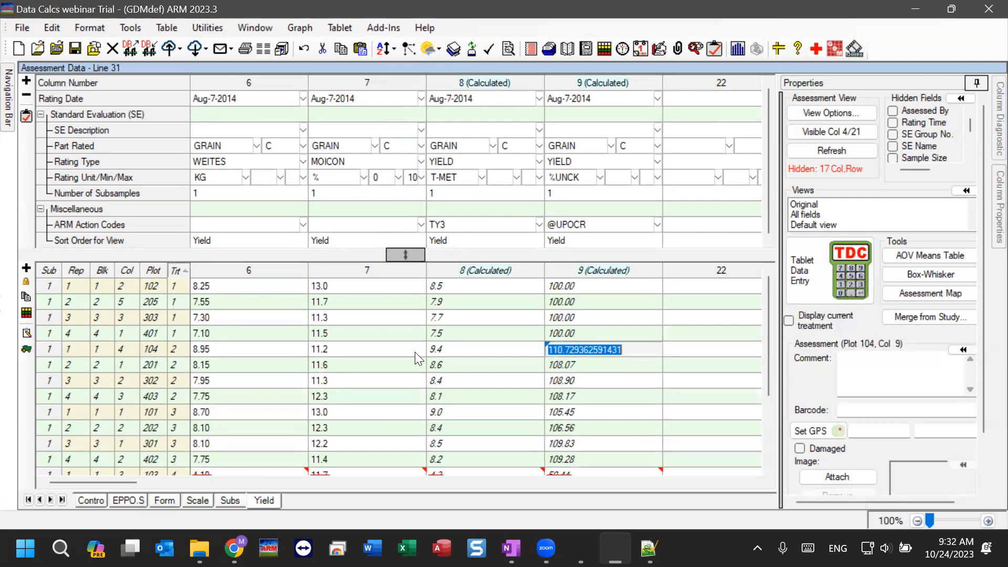
{"action": "left_click", "coordinate": [453, 350]}
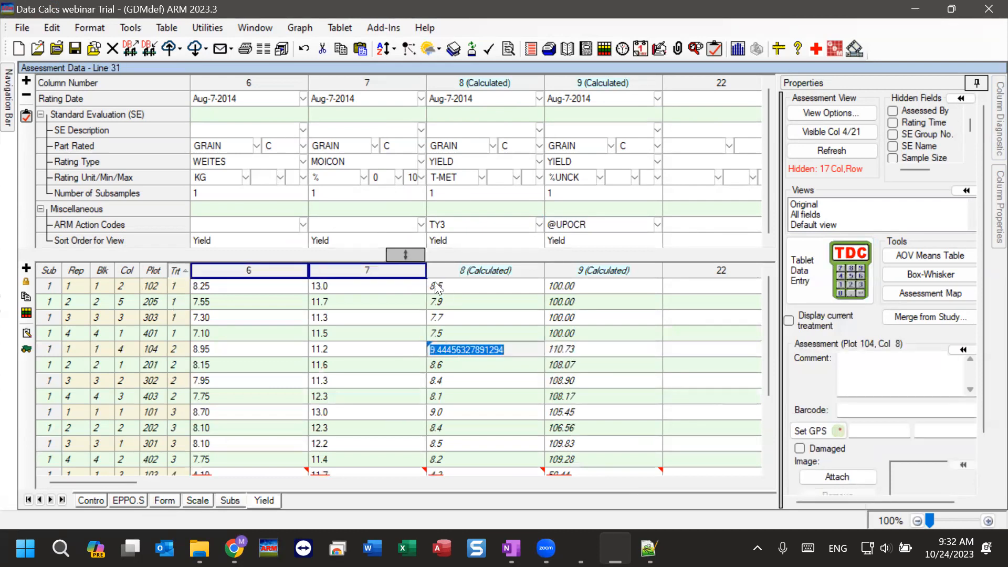
{"action": "left_click", "coordinate": [584, 350]}
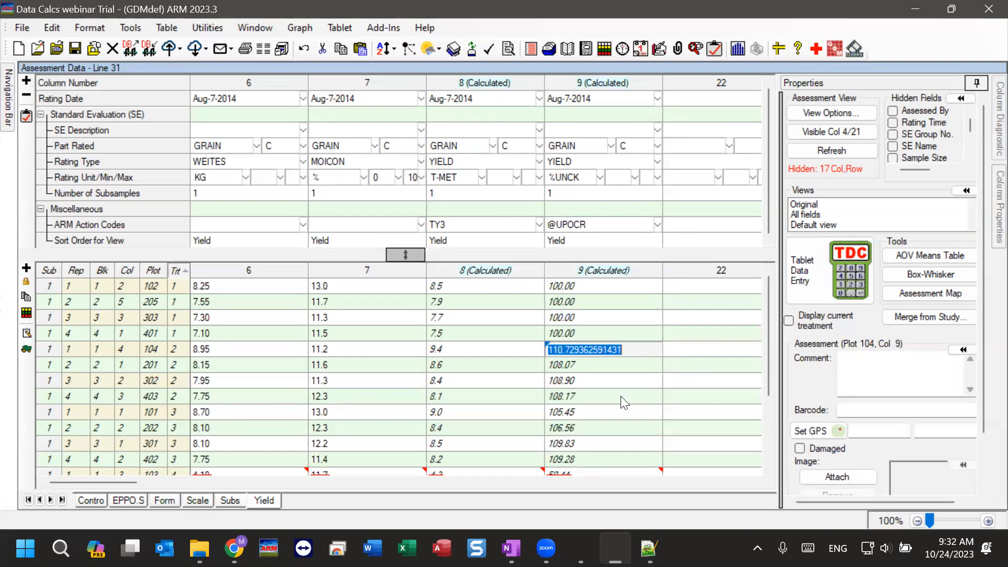
Step: Inspect the crossed-out values of damaged plot 103 in columns 6 and 9, including the comment on its weight
{"action": "left_click", "coordinate": [617, 379]}
{"action": "scroll", "coordinate": [617, 378], "scroll_direction": "down", "scroll_amount": 3}
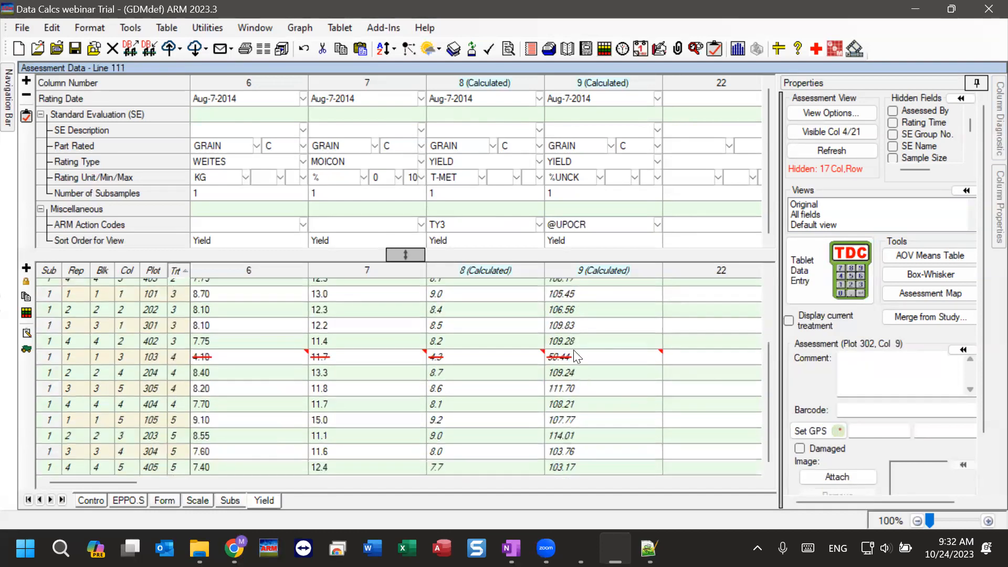
{"action": "left_click", "coordinate": [577, 357]}
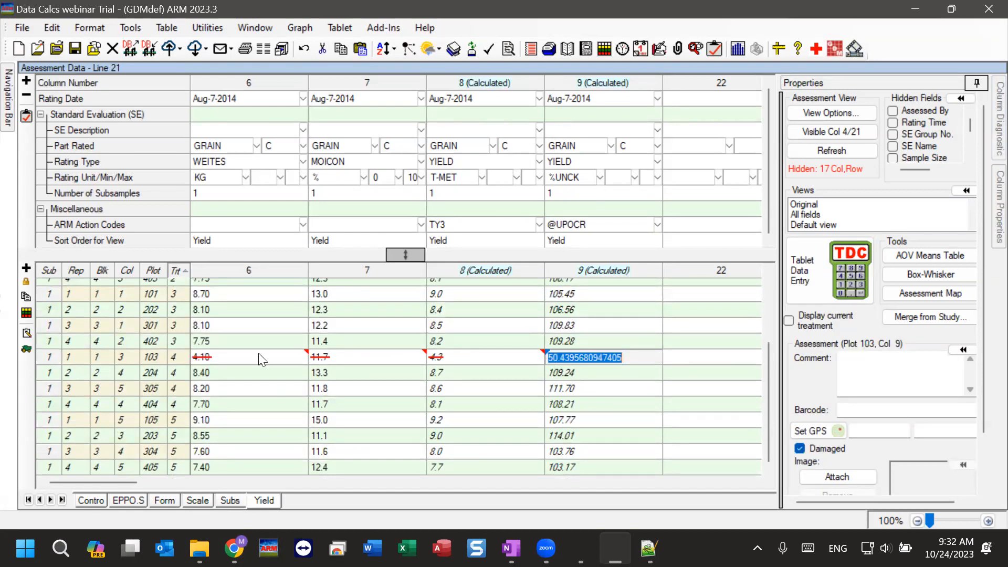
{"action": "left_click", "coordinate": [204, 357]}
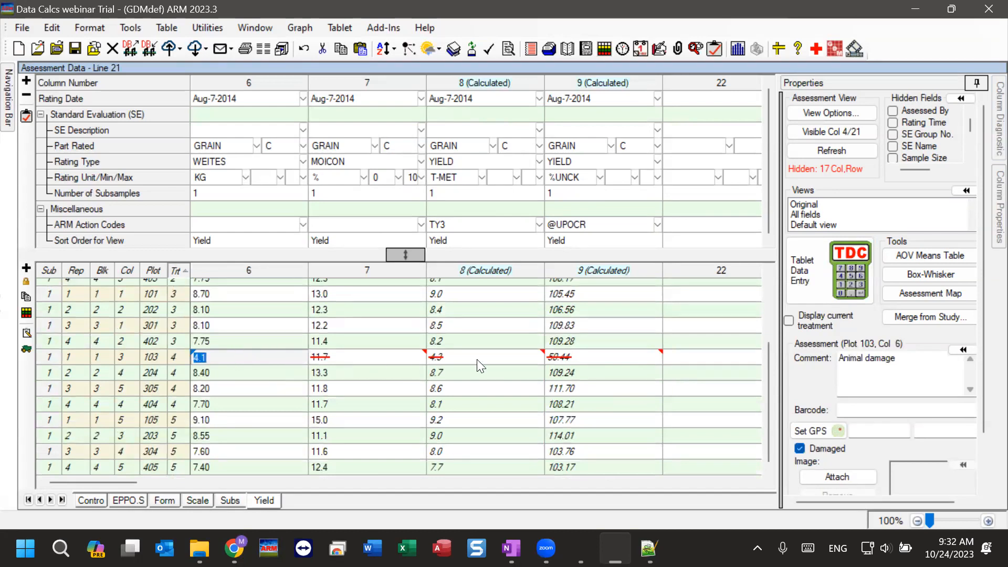
{"action": "left_click", "coordinate": [622, 362]}
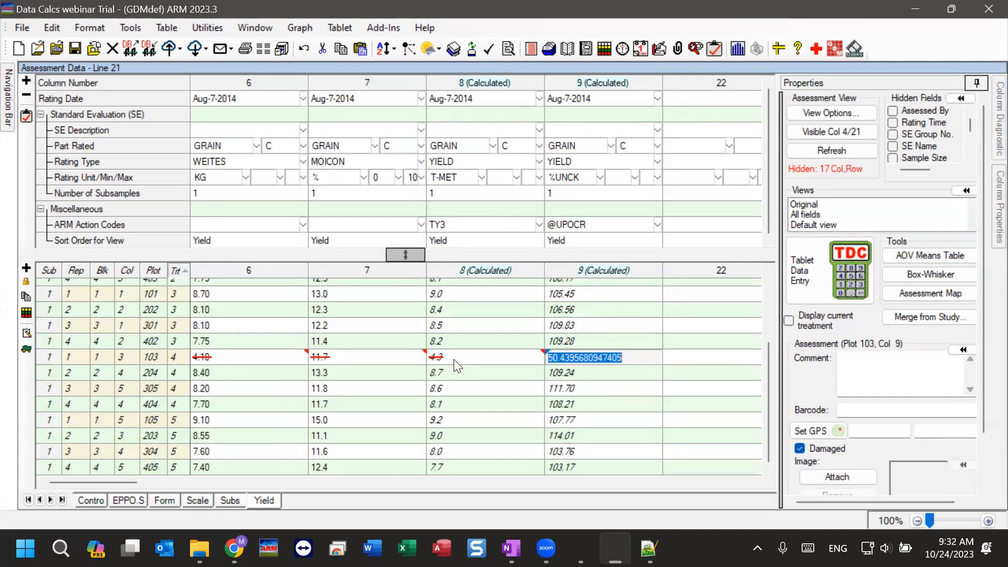
{"action": "scroll", "coordinate": [456, 357], "scroll_direction": "up", "scroll_amount": 3}
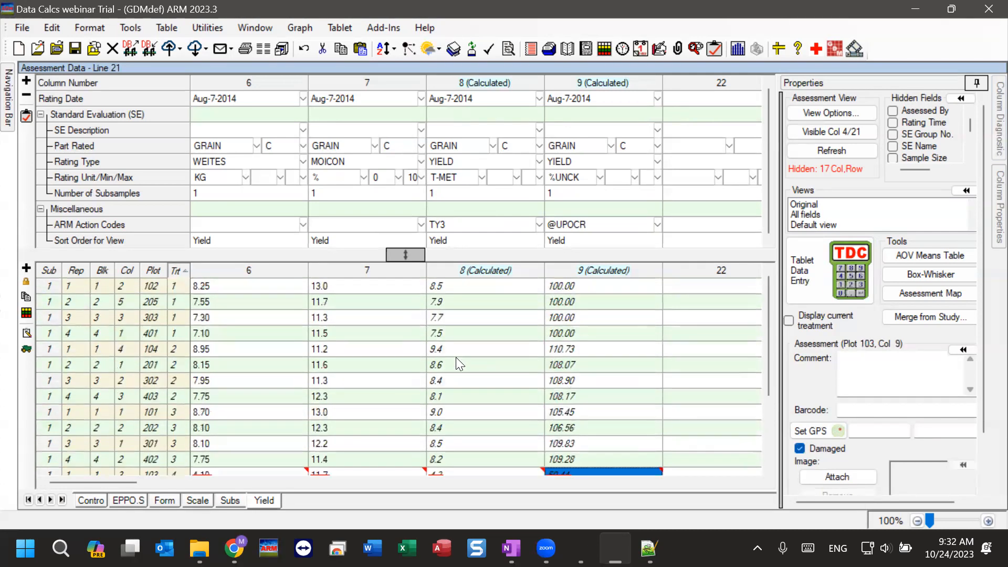
{"action": "left_click", "coordinate": [604, 287]}
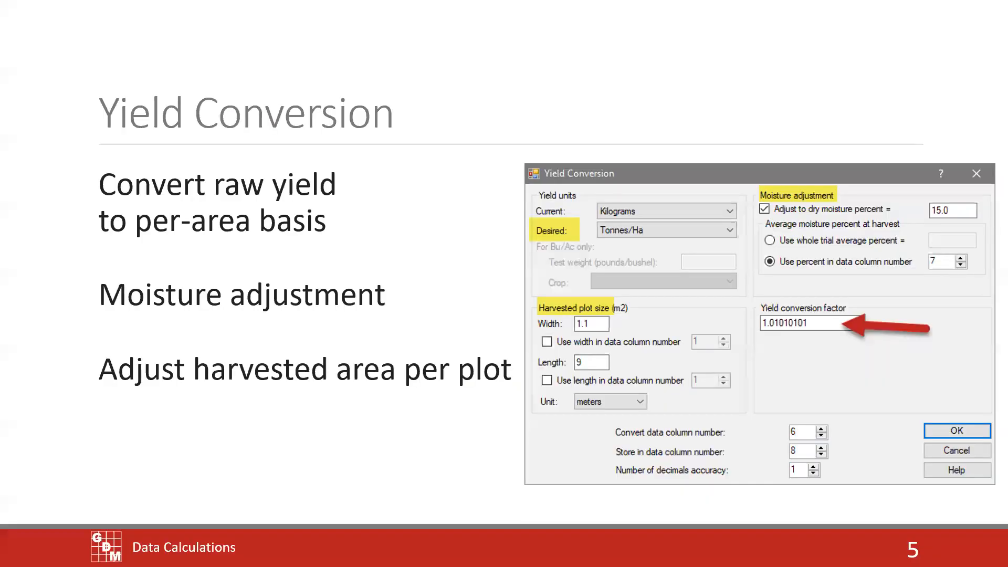
{"action": "left_click", "coordinate": [220, 385]}
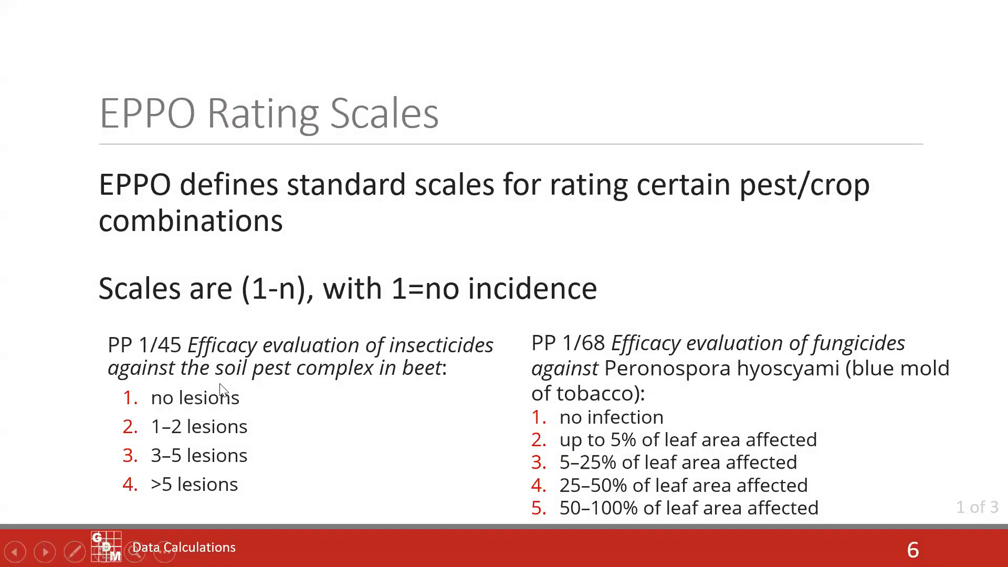
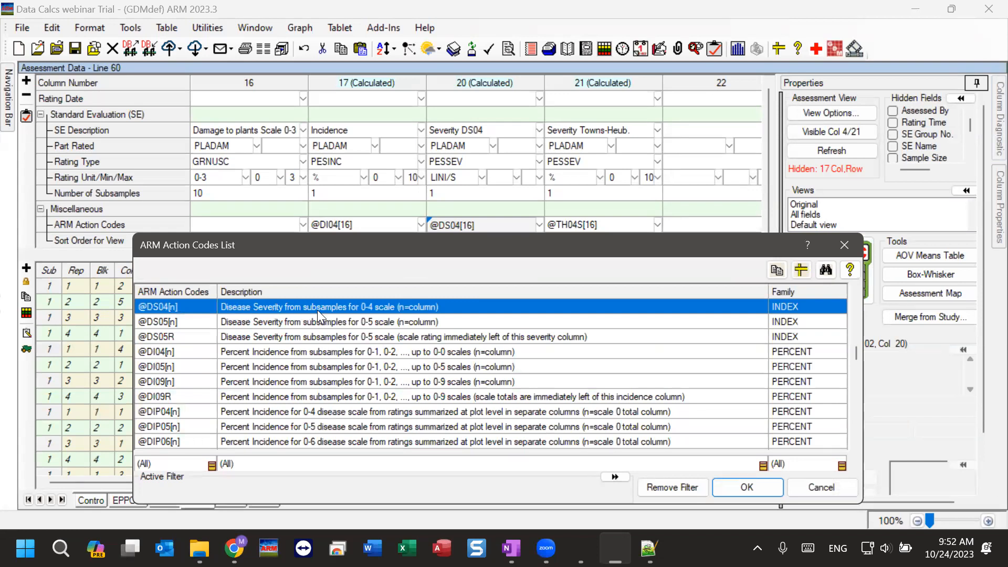
Step: Close the ARM Action Codes List opened for calculated column 20
{"action": "left_click", "coordinate": [844, 246]}
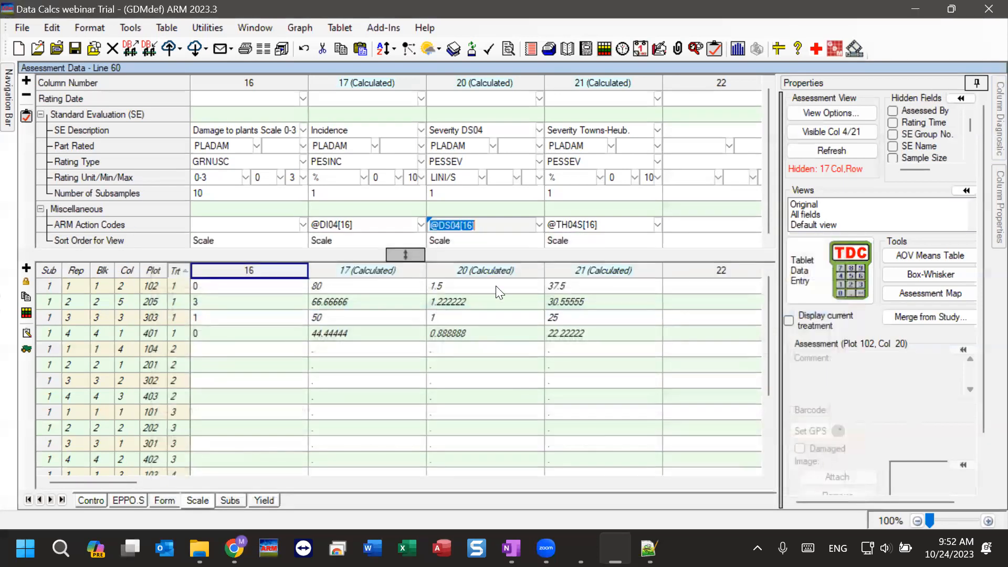
{"action": "left_click", "coordinate": [477, 290]}
{"action": "left_click", "coordinate": [208, 288]}
{"action": "left_click_drag", "start_coordinate": [210, 432], "coordinate": [222, 282]}
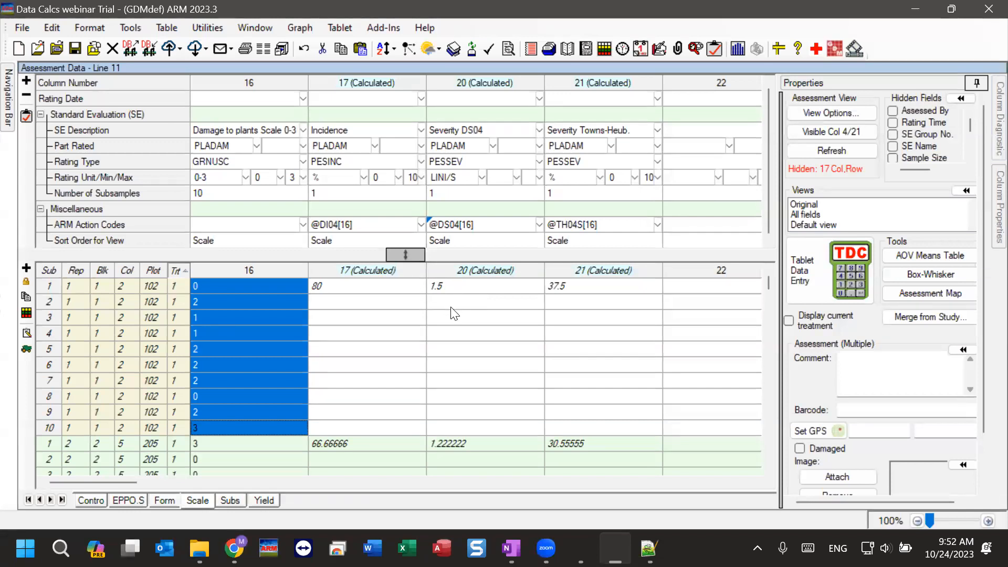
{"action": "left_click", "coordinate": [446, 226]}
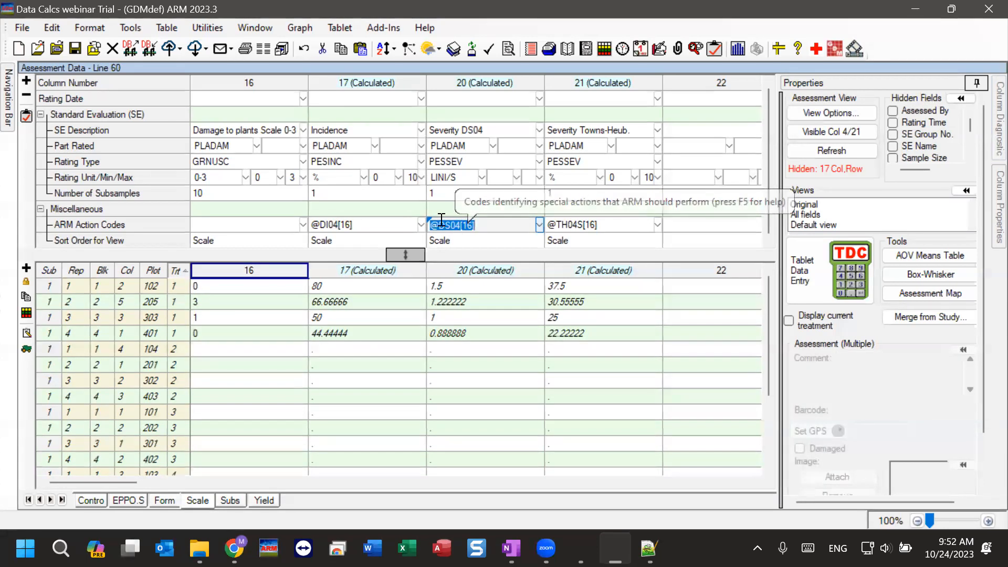
{"action": "left_click", "coordinate": [444, 286]}
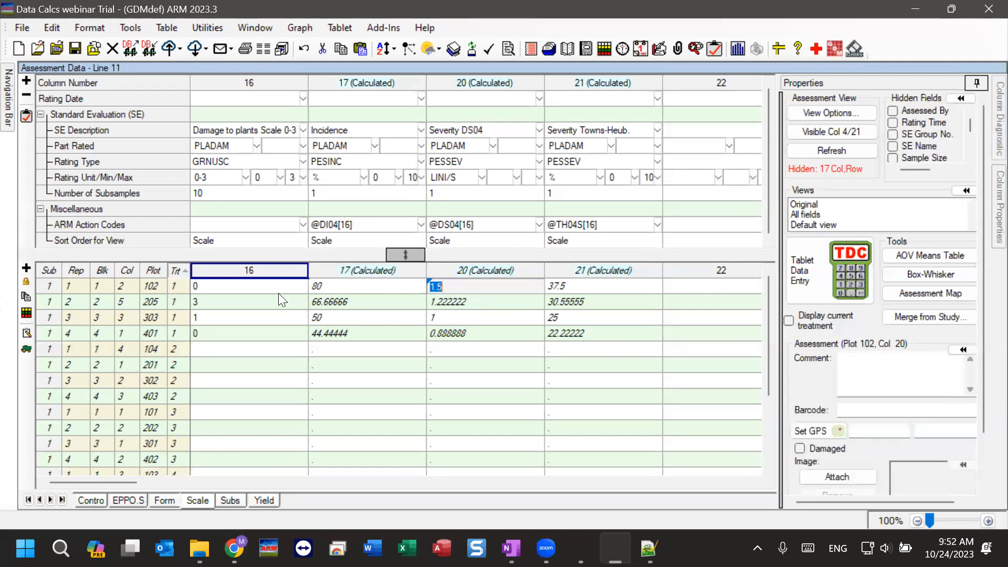
{"action": "left_click", "coordinate": [230, 286]}
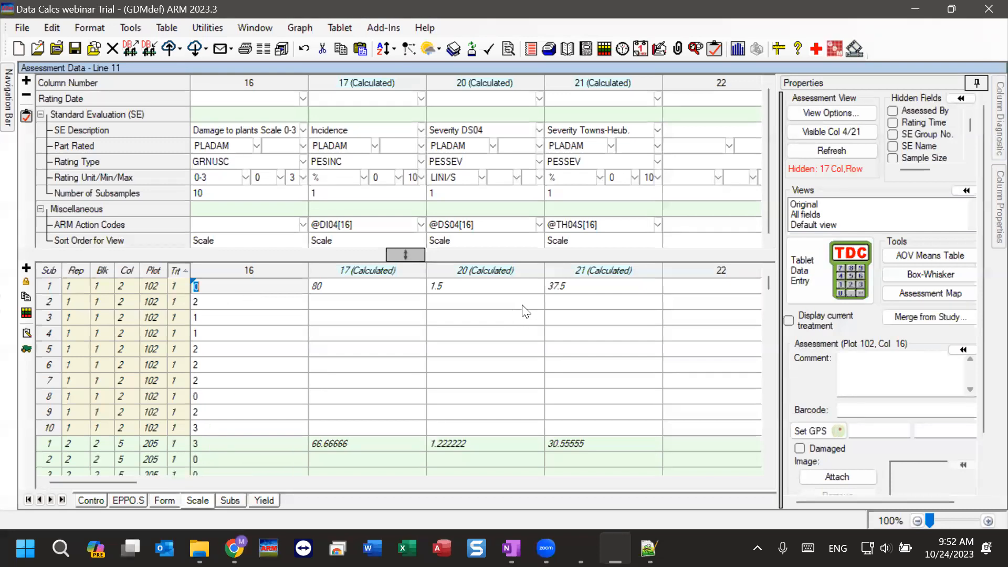
{"action": "left_click", "coordinate": [601, 289]}
{"action": "left_click", "coordinate": [587, 227]}
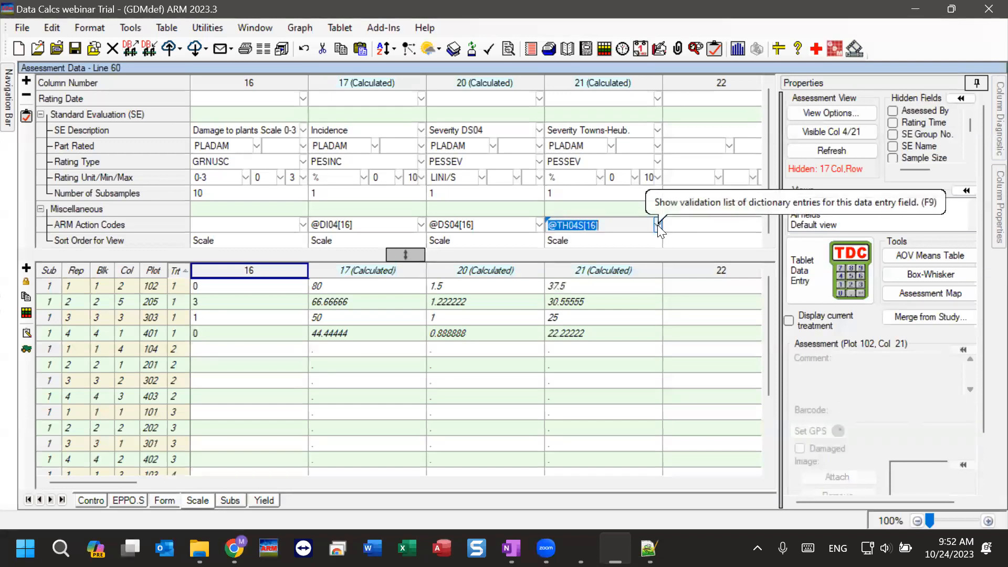
{"action": "left_click", "coordinate": [657, 225]}
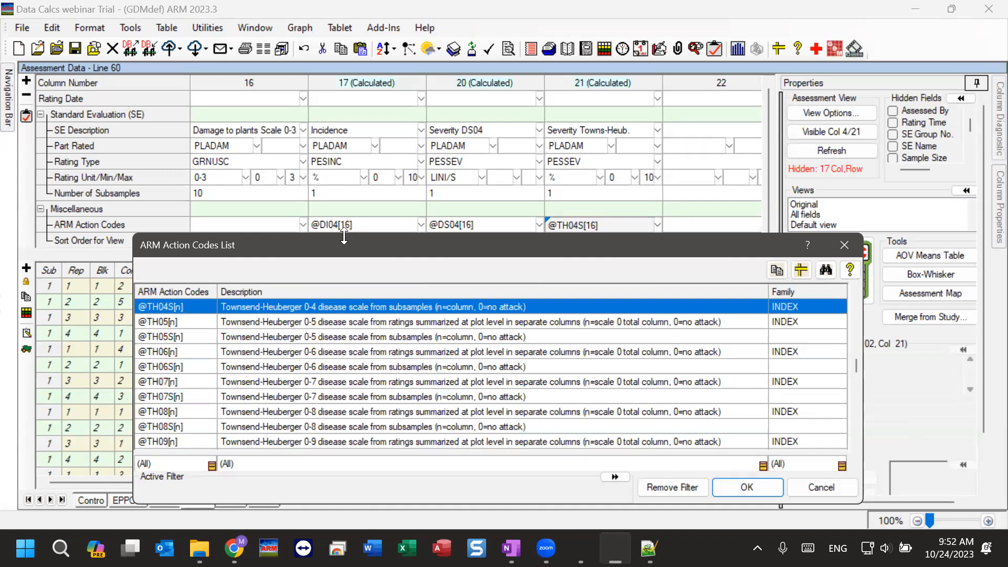
{"action": "left_click_drag", "start_coordinate": [344, 234], "coordinate": [344, 67]}
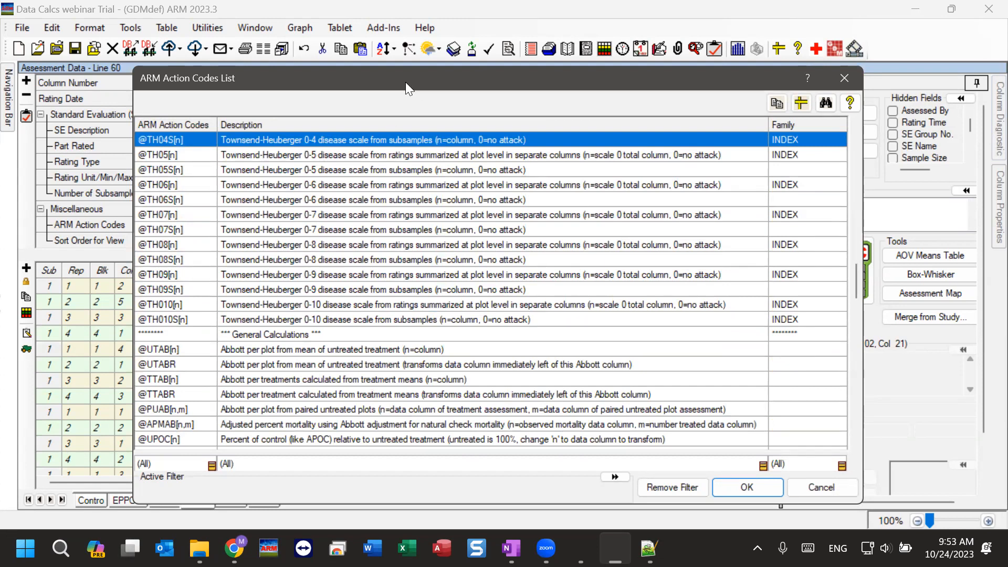
{"action": "left_click_drag", "start_coordinate": [406, 81], "coordinate": [373, 110]}
{"action": "scroll", "coordinate": [191, 258], "scroll_direction": "up", "scroll_amount": 2}
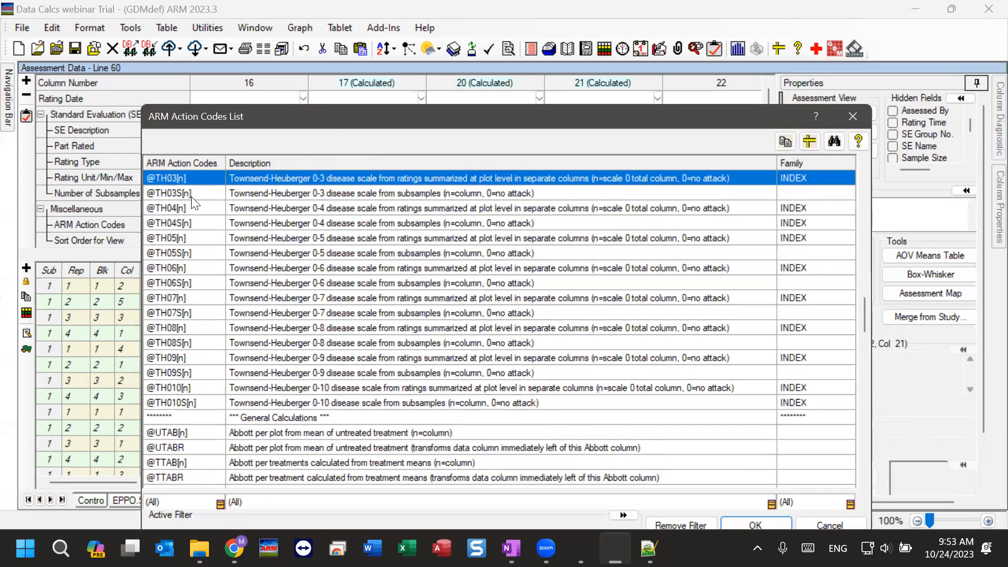
{"action": "scroll", "coordinate": [178, 199], "scroll_direction": "up", "scroll_amount": 1}
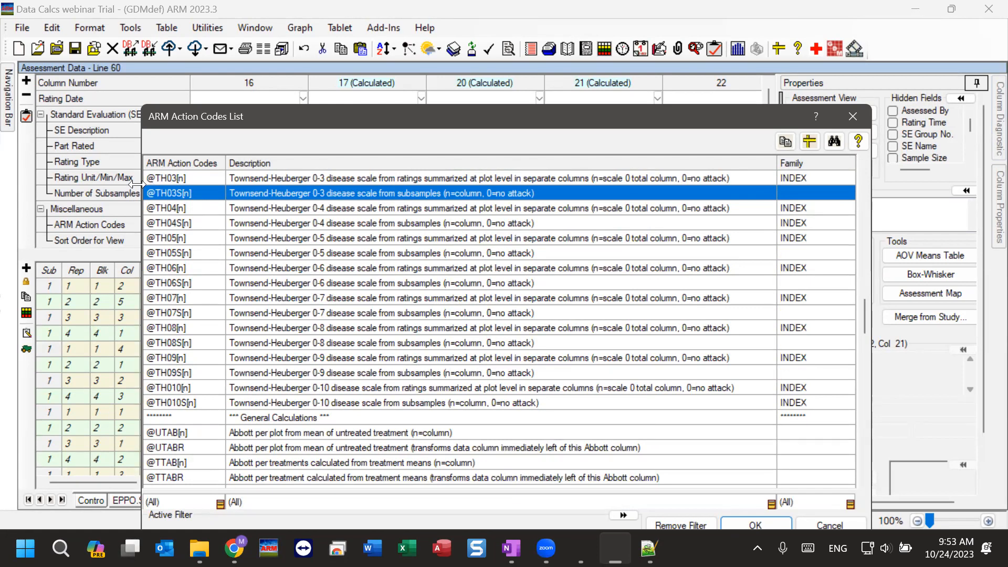
{"action": "left_click", "coordinate": [169, 178]}
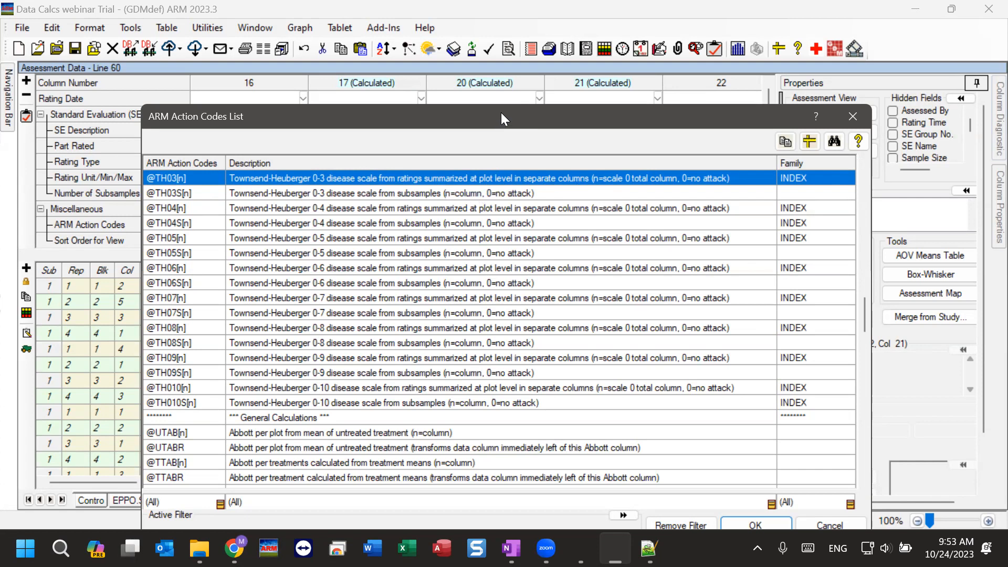
{"action": "left_click_drag", "start_coordinate": [501, 112], "coordinate": [494, 46]}
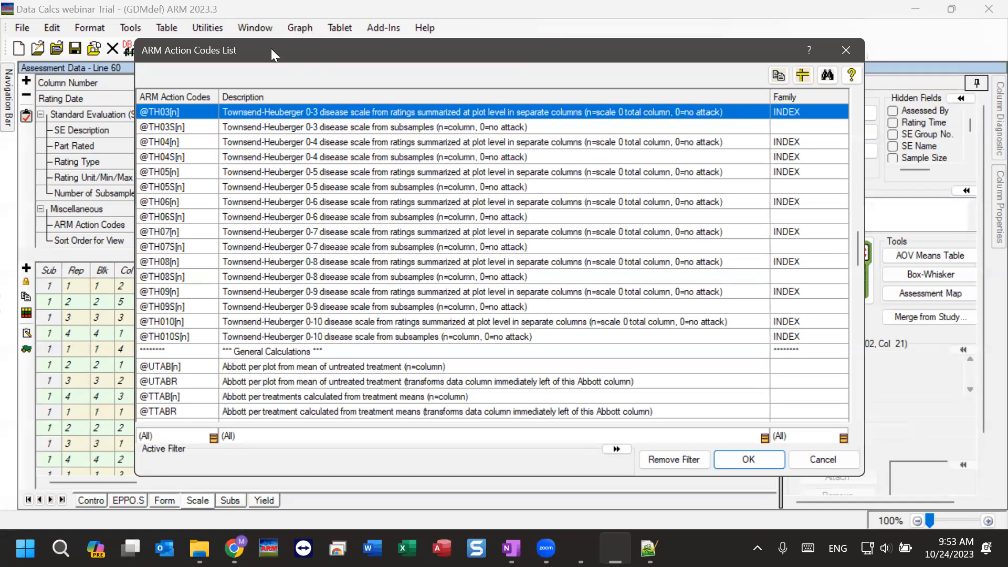
{"action": "left_click_drag", "start_coordinate": [271, 48], "coordinate": [471, 54]}
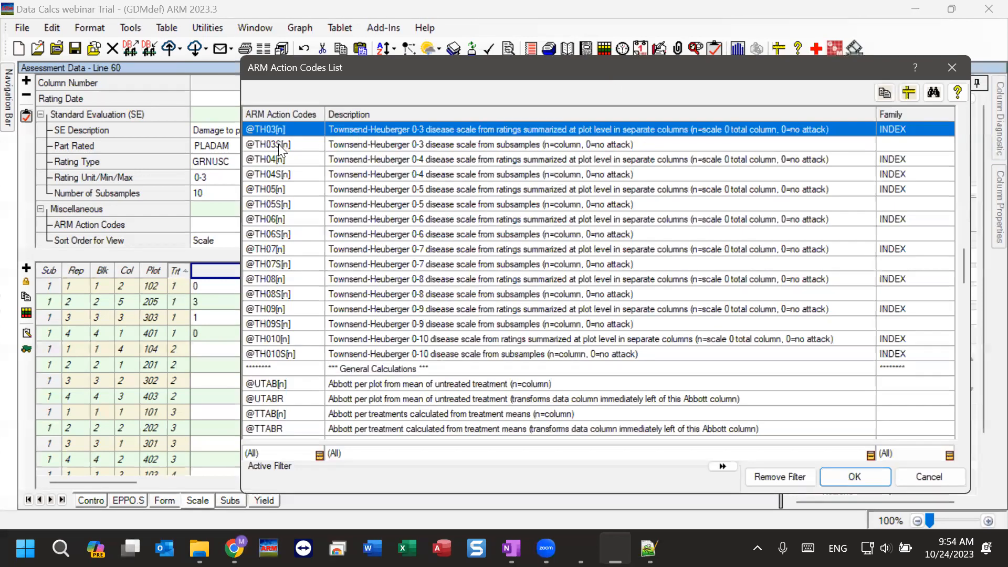
{"action": "left_click", "coordinate": [279, 144]}
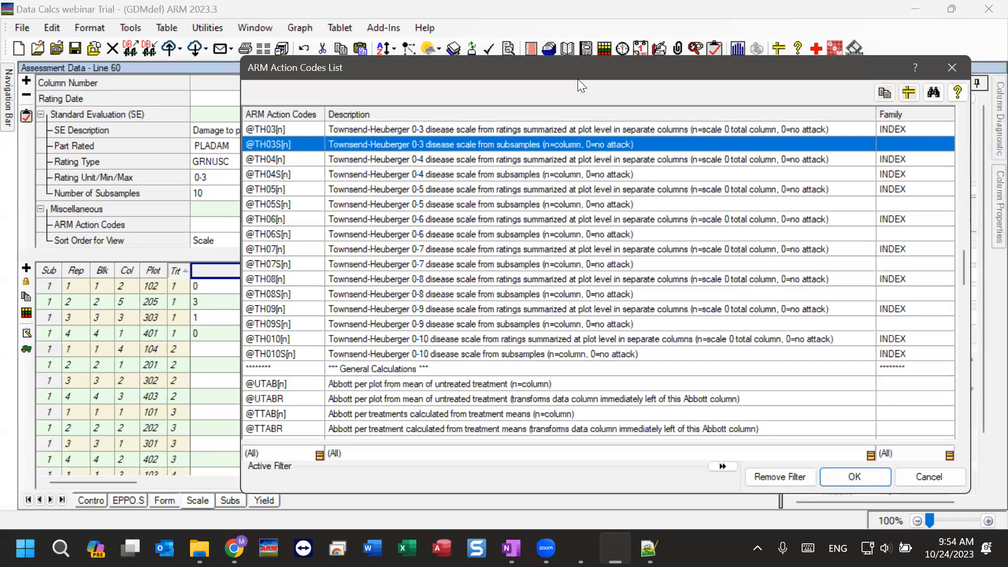
{"action": "left_click_drag", "start_coordinate": [577, 78], "coordinate": [481, 60]}
{"action": "left_click", "coordinate": [853, 55]}
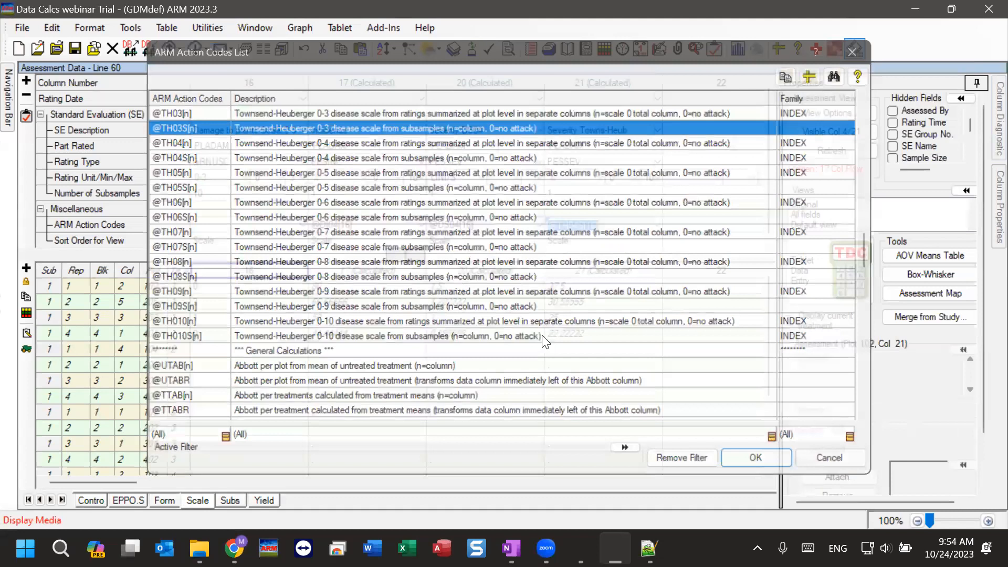
{"action": "left_click", "coordinate": [575, 225]}
{"action": "key", "text": "BackSpace"}
{"action": "type", "text": "3"}
{"action": "key", "text": "Return"}
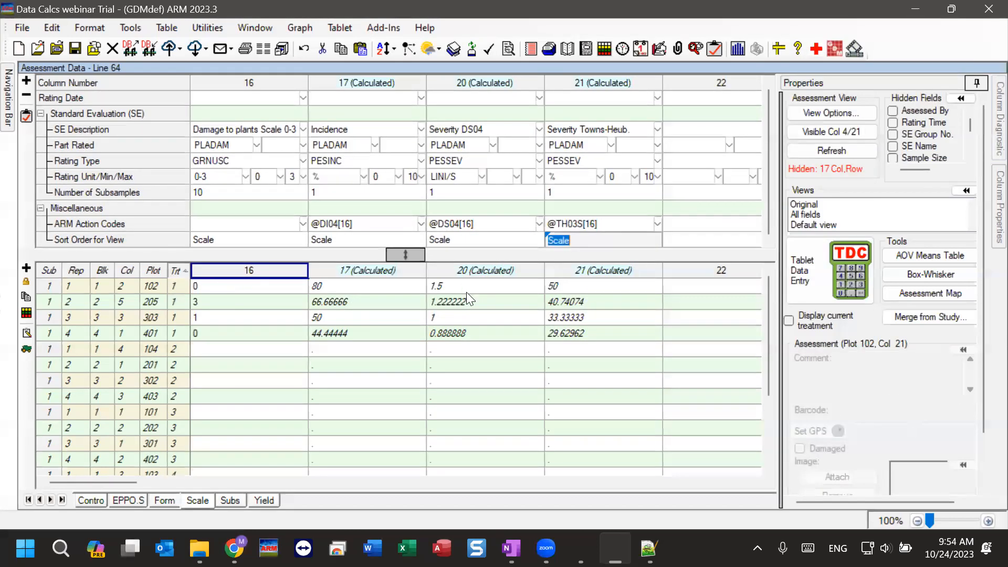
Step: Compare plot 102's recalculated Townsend-Heuberger severity in column 21 with its subsample ratings in column 16
{"action": "left_click", "coordinate": [564, 289]}
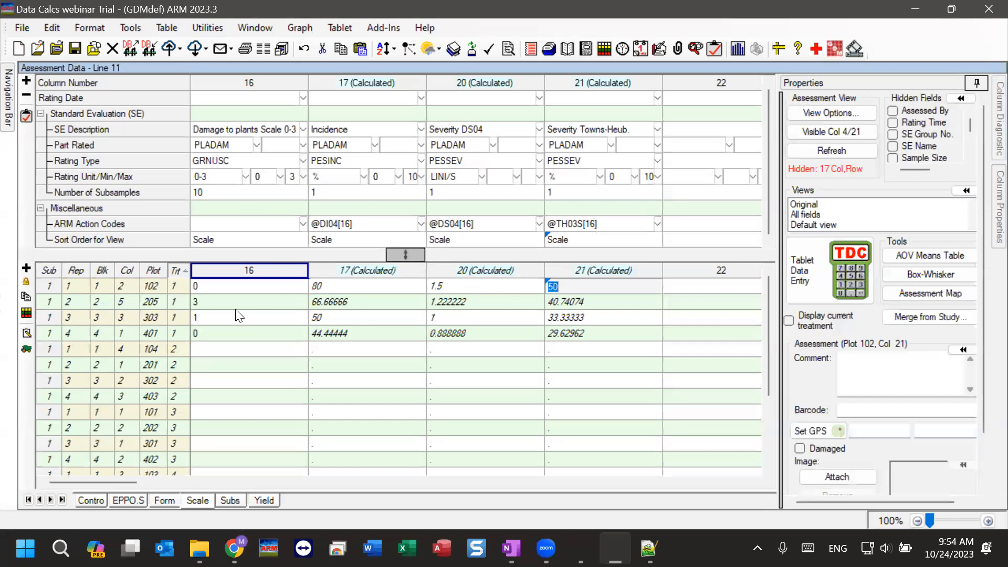
{"action": "left_click", "coordinate": [213, 289]}
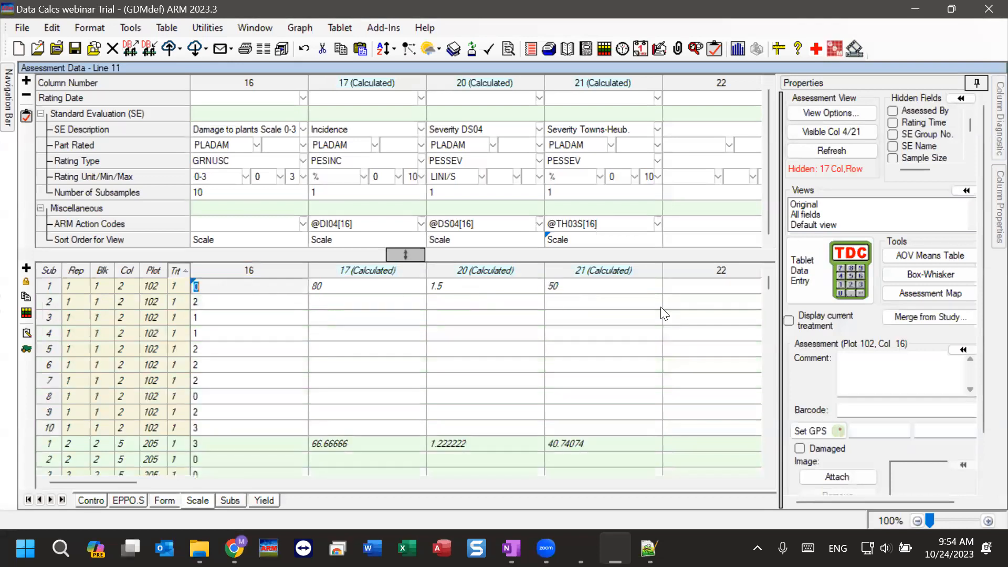
{"action": "left_click", "coordinate": [572, 287]}
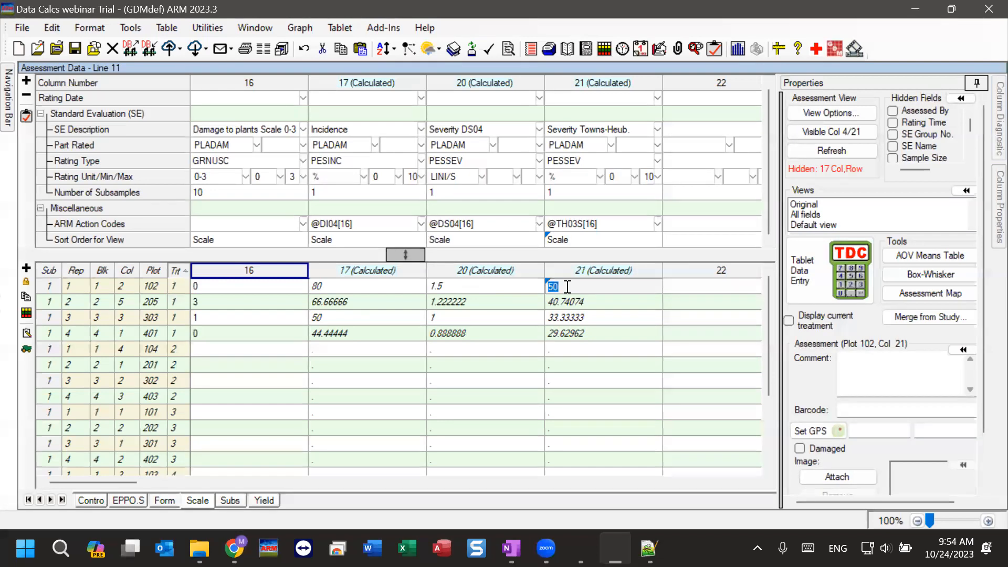
Step: Save the trial and agree to delete the unreferenced transformation equations
{"action": "left_click", "coordinate": [75, 48]}
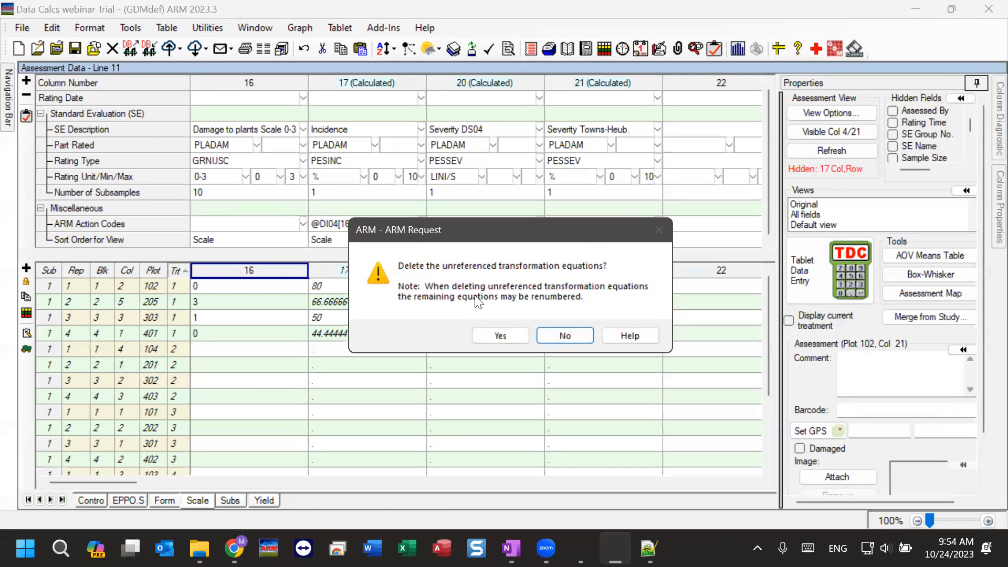
{"action": "left_click", "coordinate": [497, 337]}
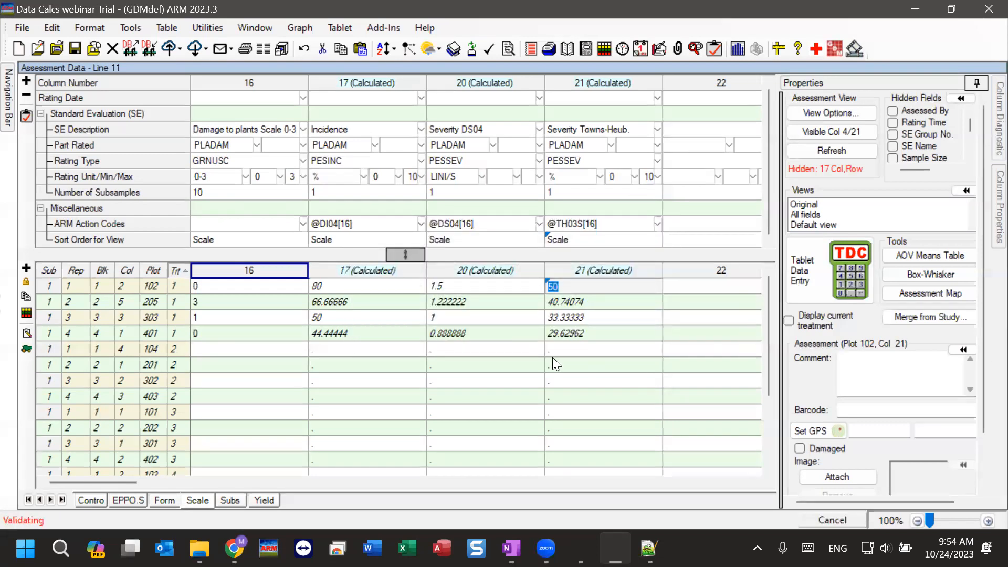
{"action": "left_click", "coordinate": [462, 419]}
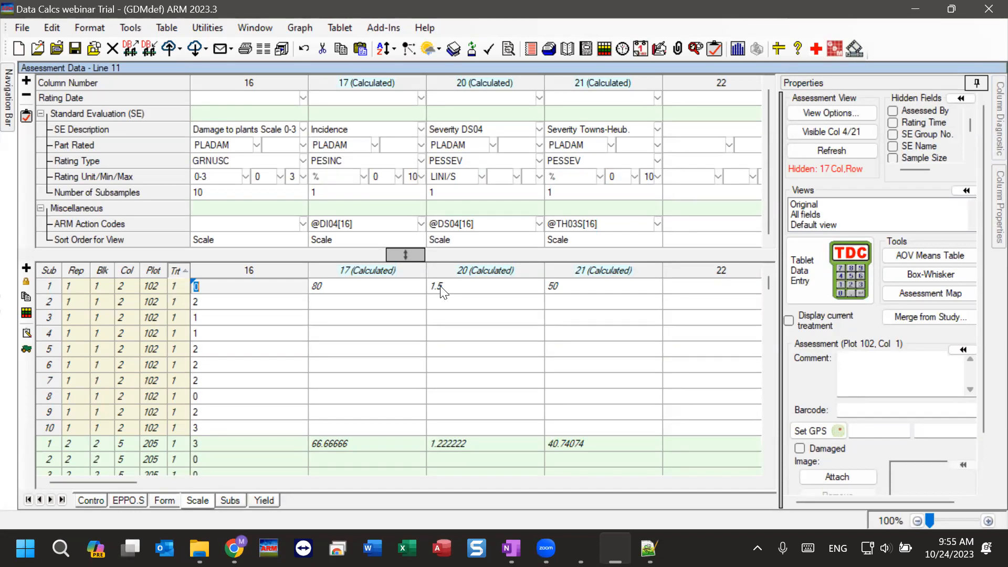
Step: Review the header settings and ARM Action Codes entries of columns 16, 17, 20 and 21
{"action": "left_click", "coordinate": [608, 225]}
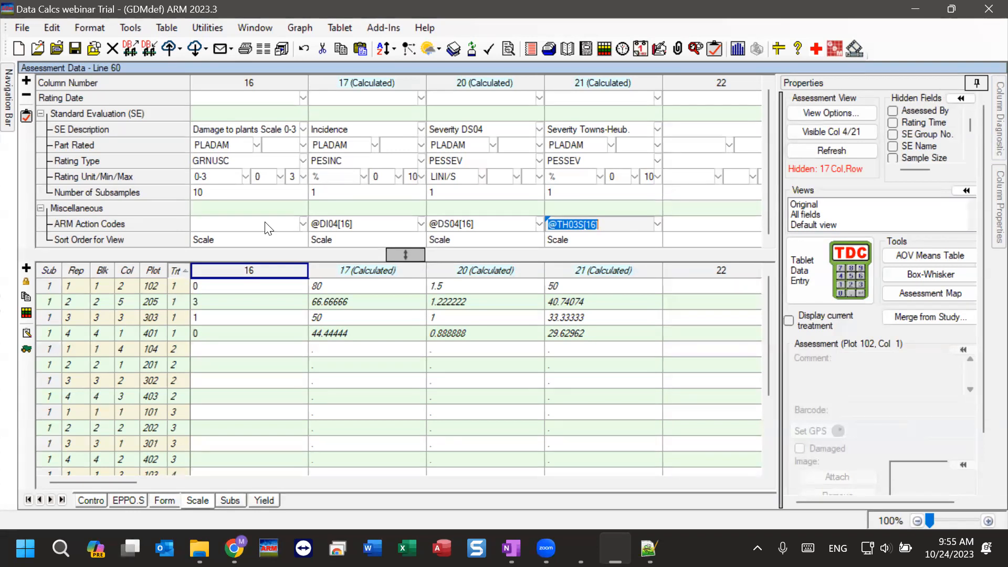
{"action": "left_click_drag", "start_coordinate": [215, 81], "coordinate": [594, 84]}
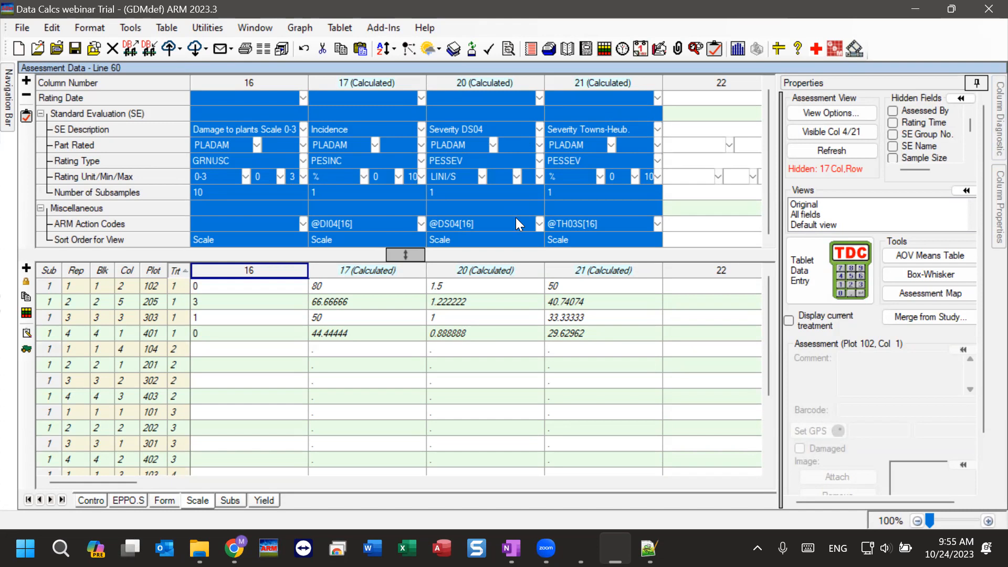
{"action": "left_click", "coordinate": [245, 221]}
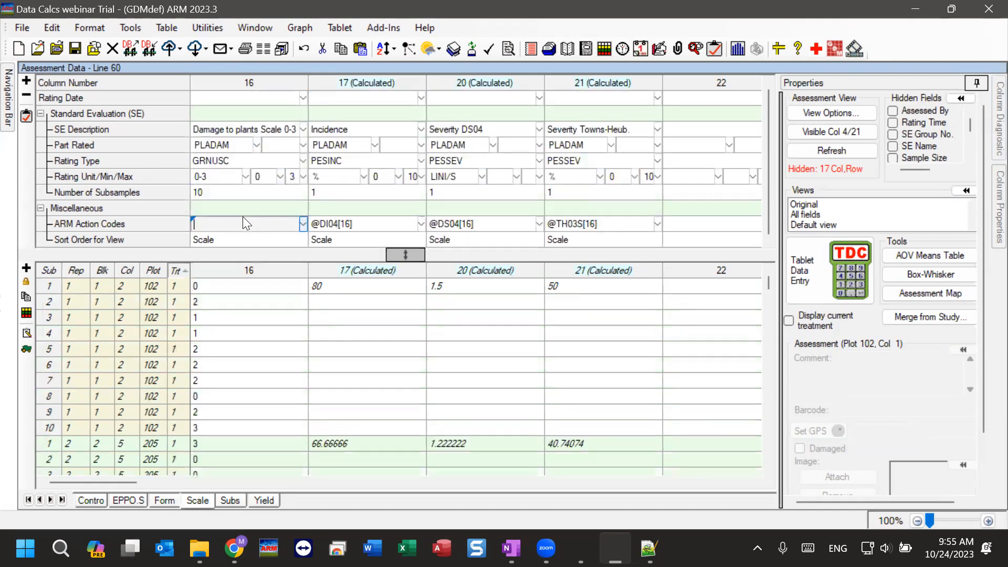
{"action": "left_click", "coordinate": [342, 225]}
{"action": "left_click", "coordinate": [444, 224]}
{"action": "left_click", "coordinate": [354, 227]}
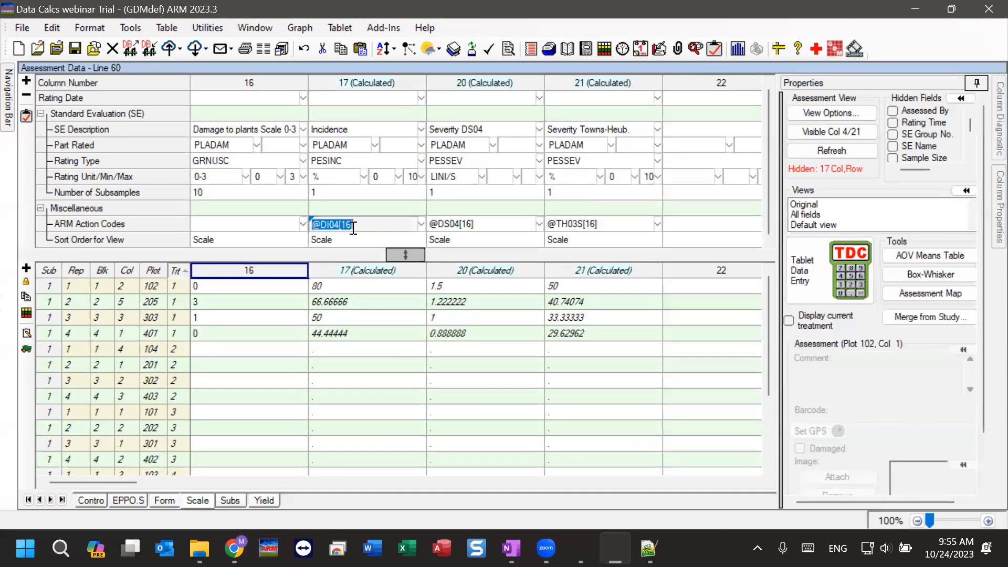
{"action": "left_click", "coordinate": [239, 224]}
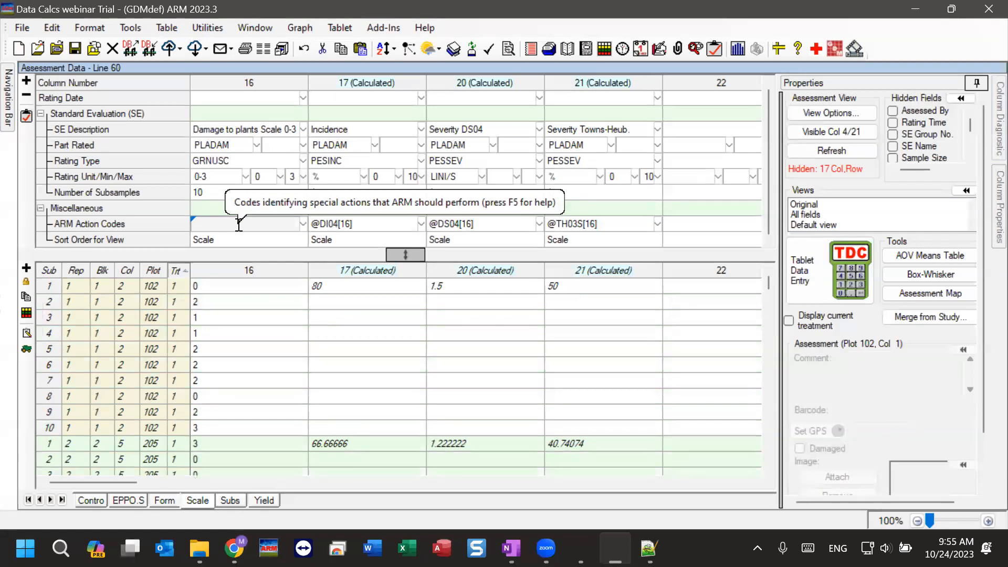
{"action": "left_click", "coordinate": [71, 225]}
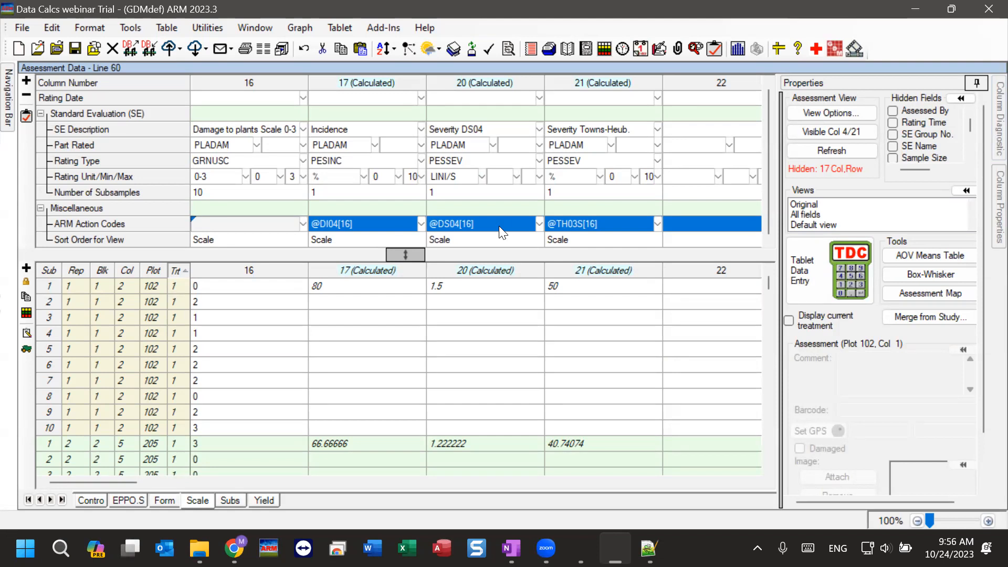
Step: Examine plot 102's subsample ratings in column 16 alongside the incidence action code of column 17
{"action": "left_click", "coordinate": [247, 287]}
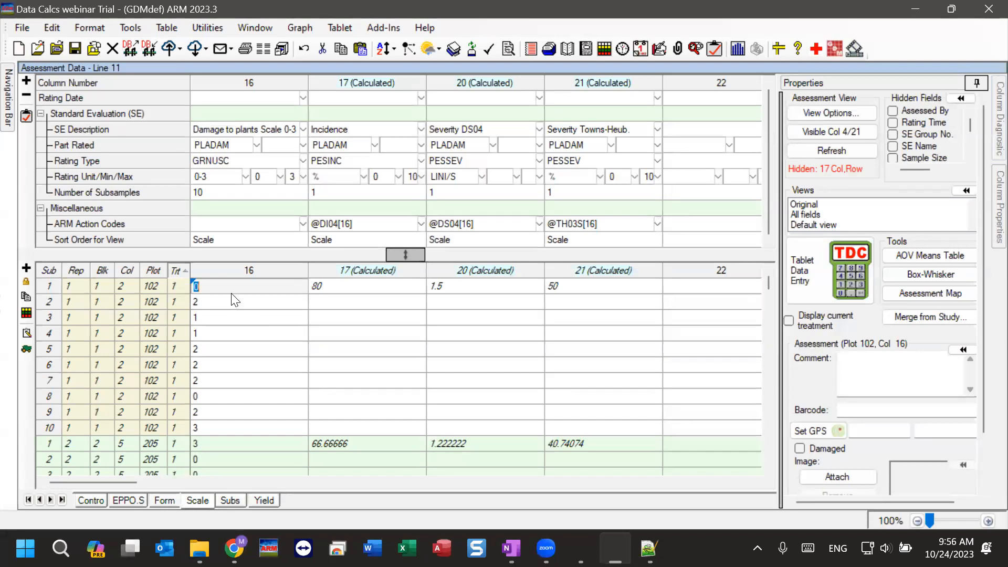
{"action": "left_click", "coordinate": [376, 228]}
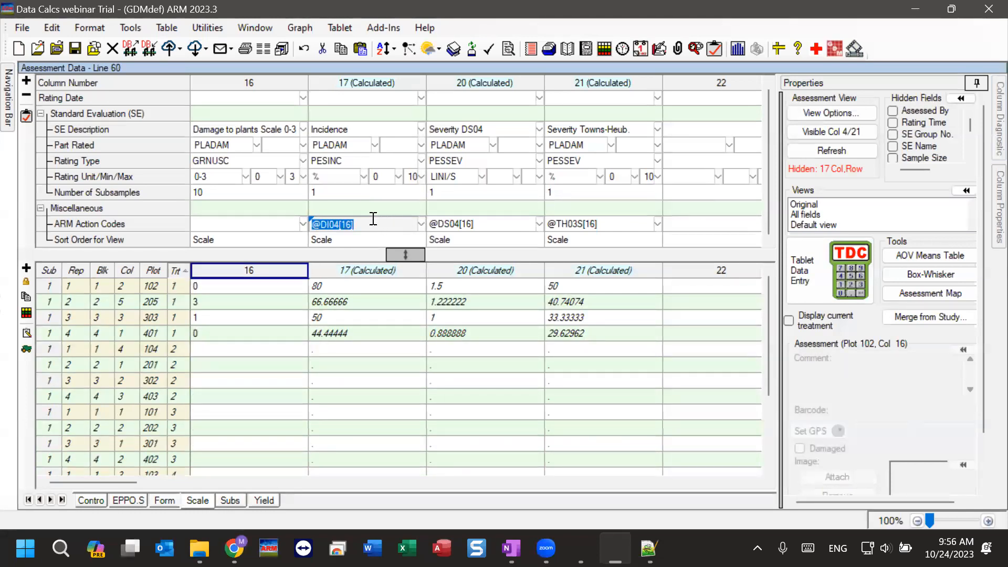
{"action": "left_click", "coordinate": [241, 286]}
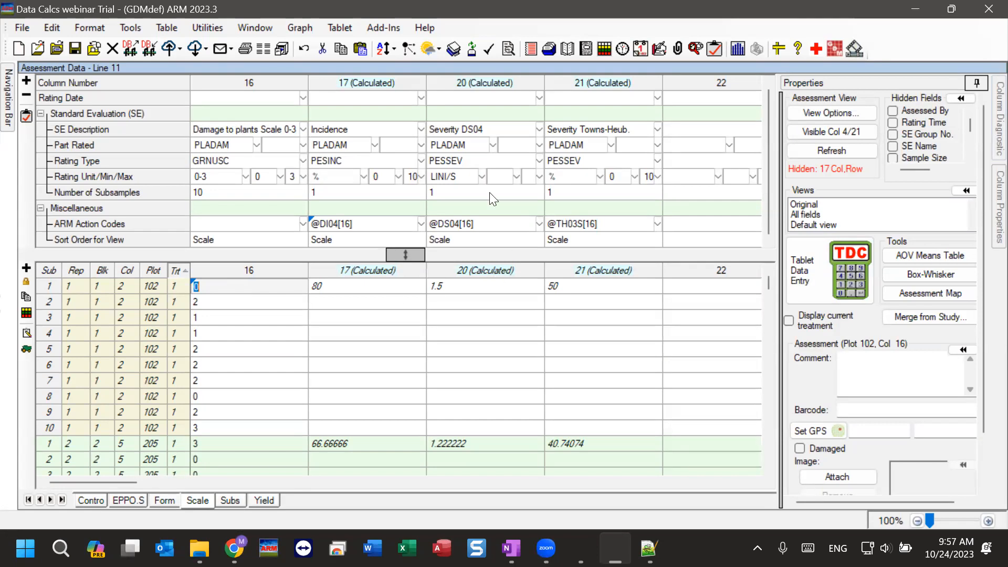
Step: Switch to the running PowerPoint slide show on data calculations and advance to the Subsamples slide
{"action": "mouse_move", "coordinate": [649, 548]}
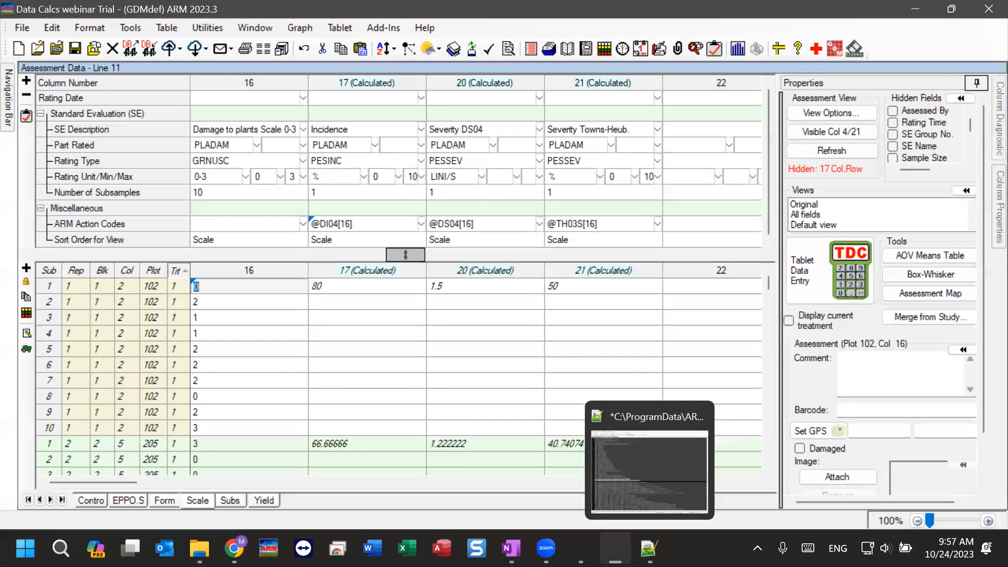
{"action": "mouse_move", "coordinate": [616, 549]}
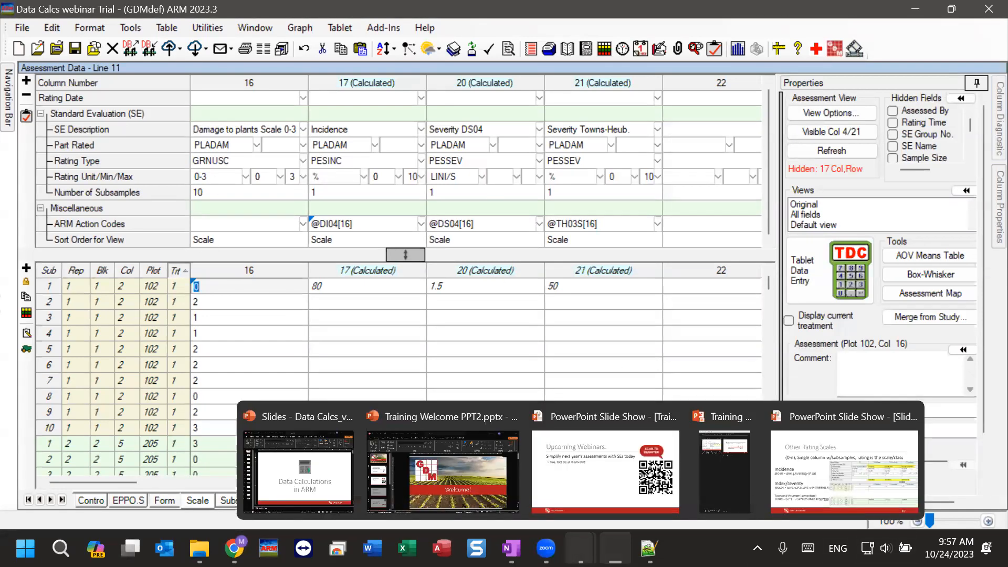
{"action": "left_click", "coordinate": [887, 452]}
{"action": "left_click", "coordinate": [466, 301]}
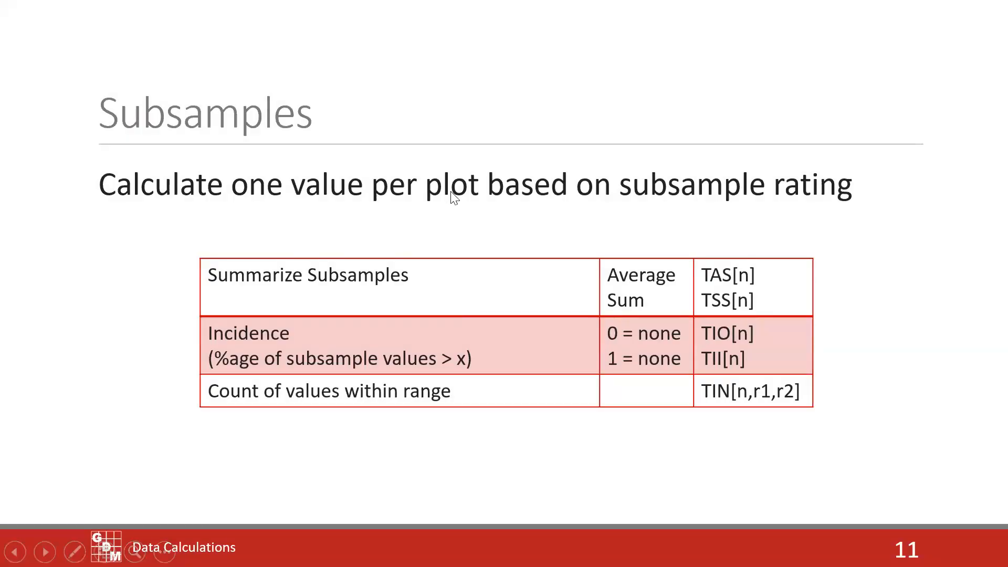